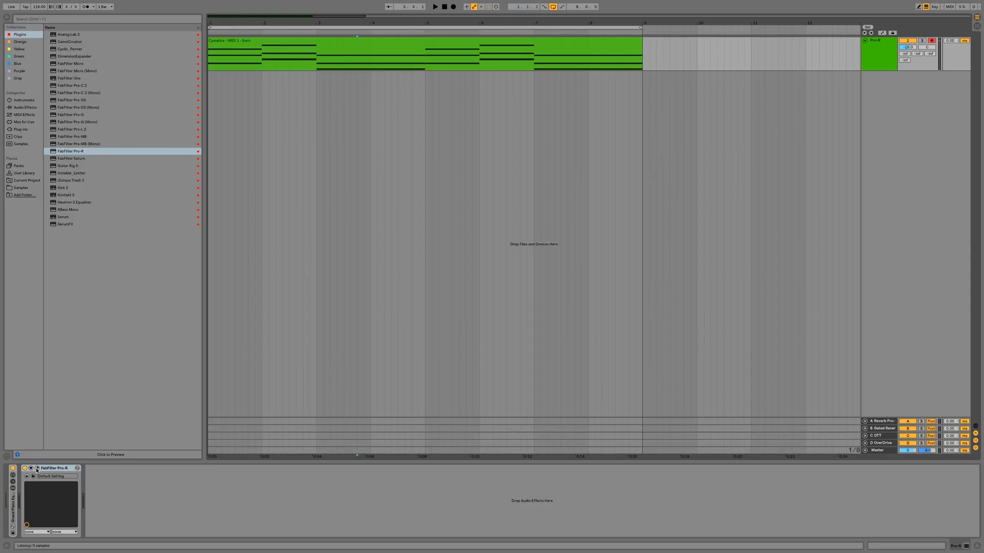
Step: Open the Pro-R editor and reshape its curves: flatten the mid Post EQ band, raise the high cut, and delete the 2200 Hz Decay Rate band
click(37, 468)
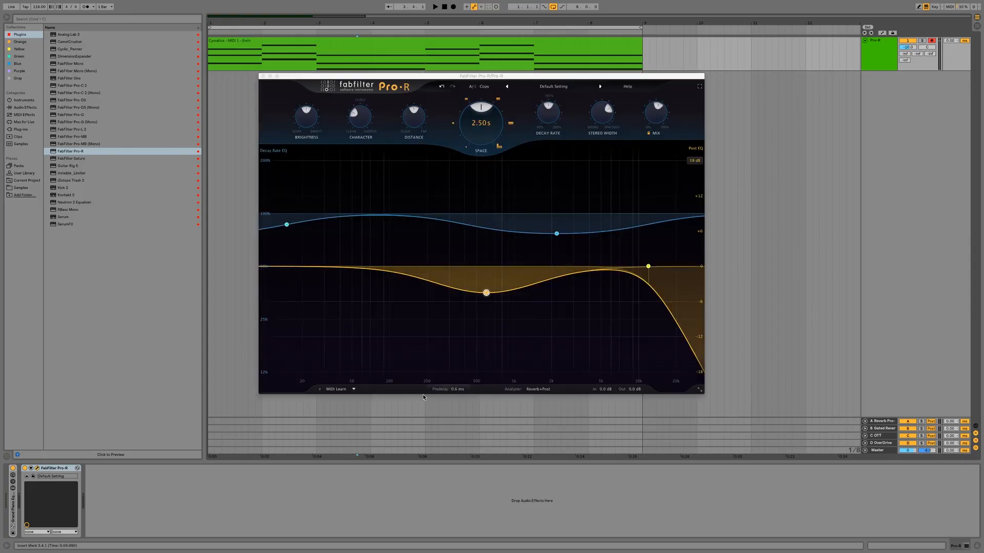
drag(486, 294, 487, 265)
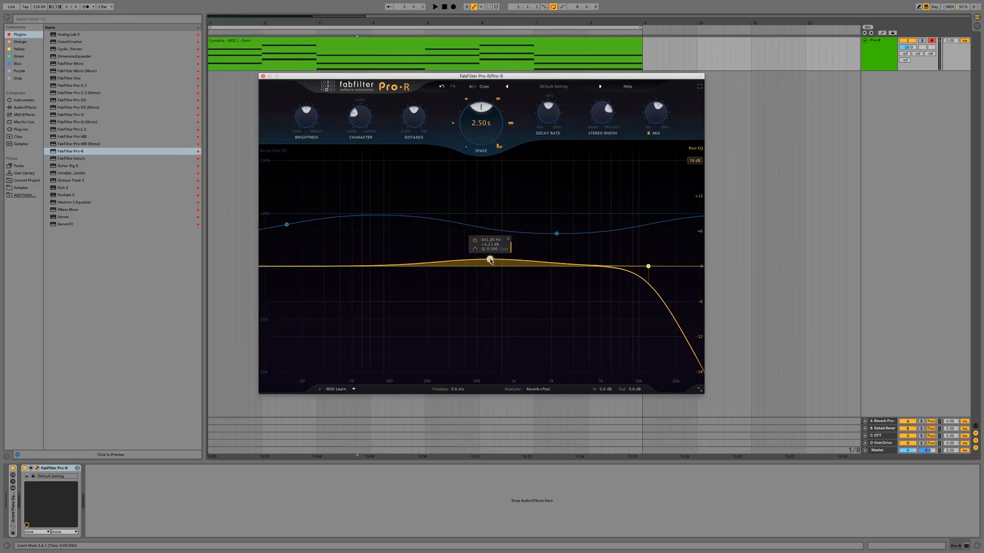
drag(650, 268, 666, 265)
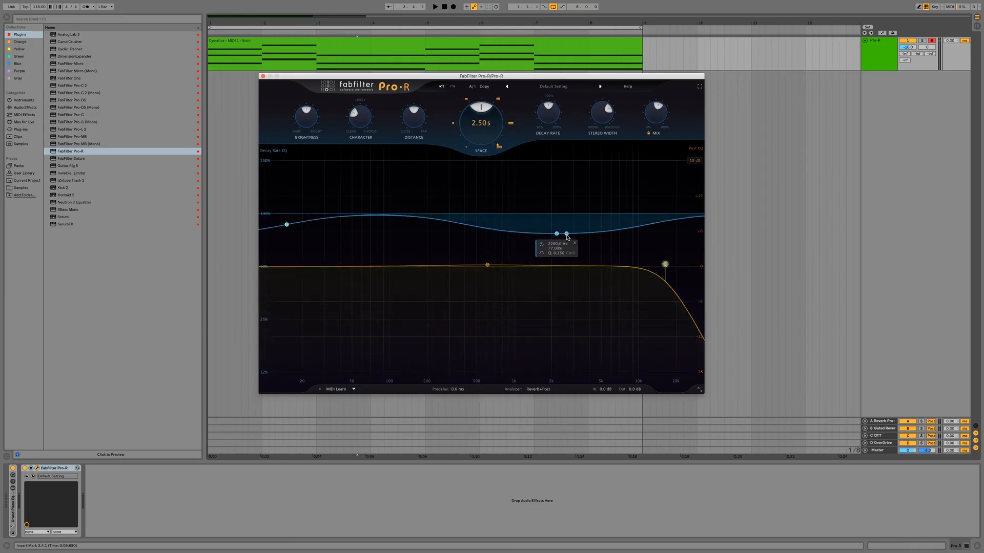
click(574, 243)
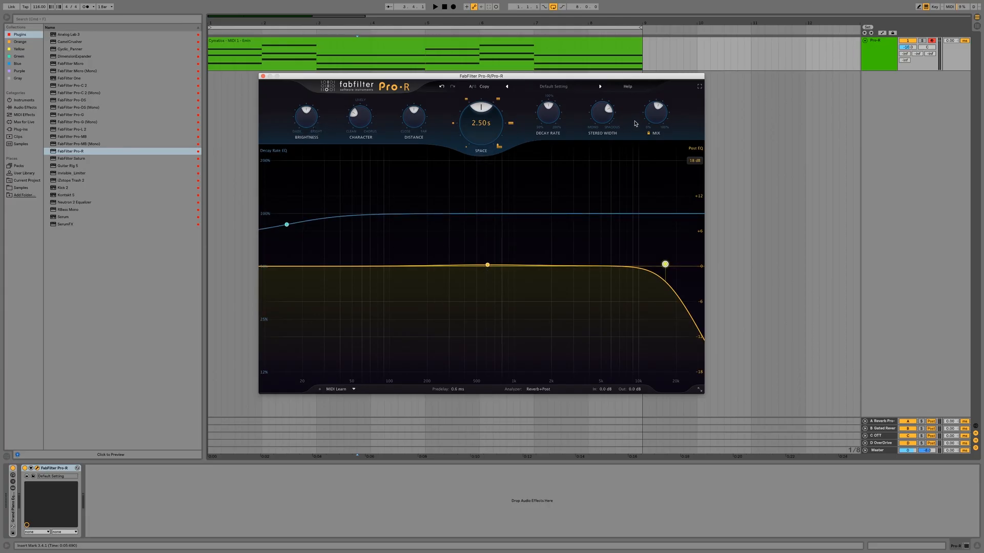
Step: Turn off the interactive help hints in the reverb plug-in
mouse_move(655, 121)
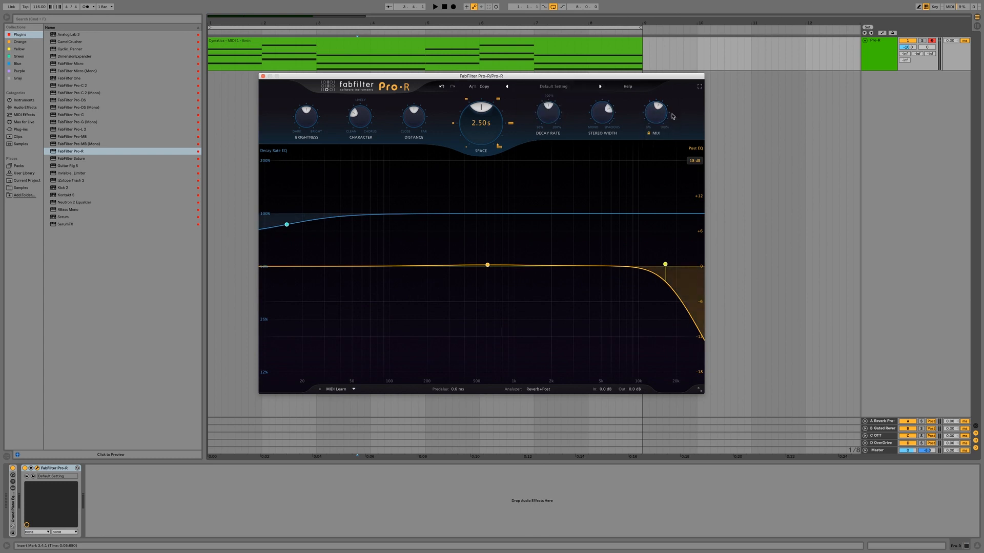
mouse_move(602, 112)
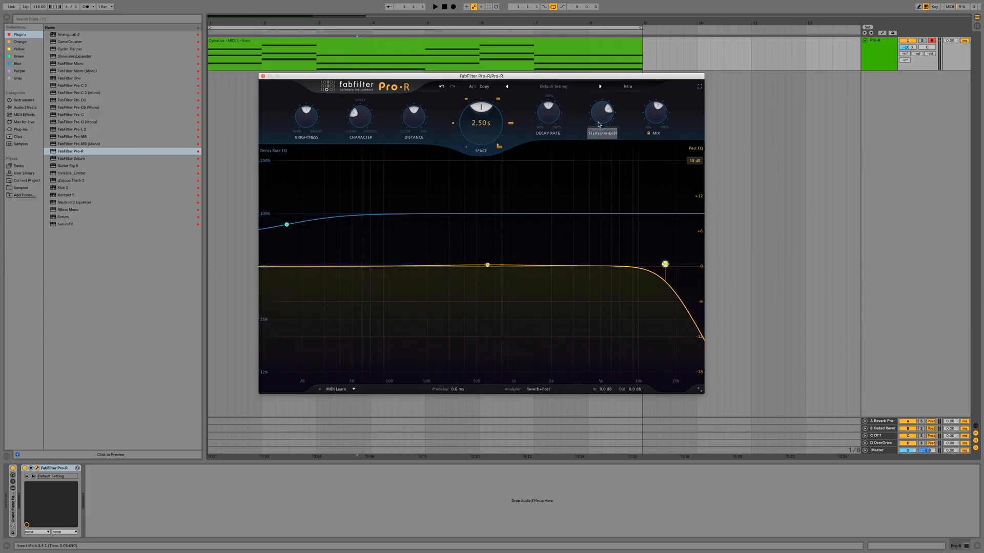
mouse_move(557, 129)
mouse_move(490, 124)
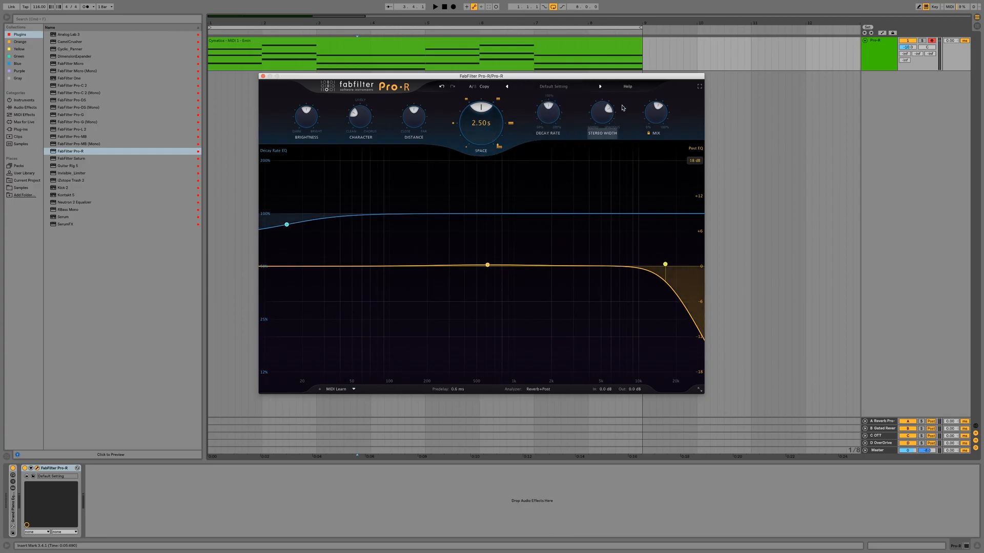
click(628, 87)
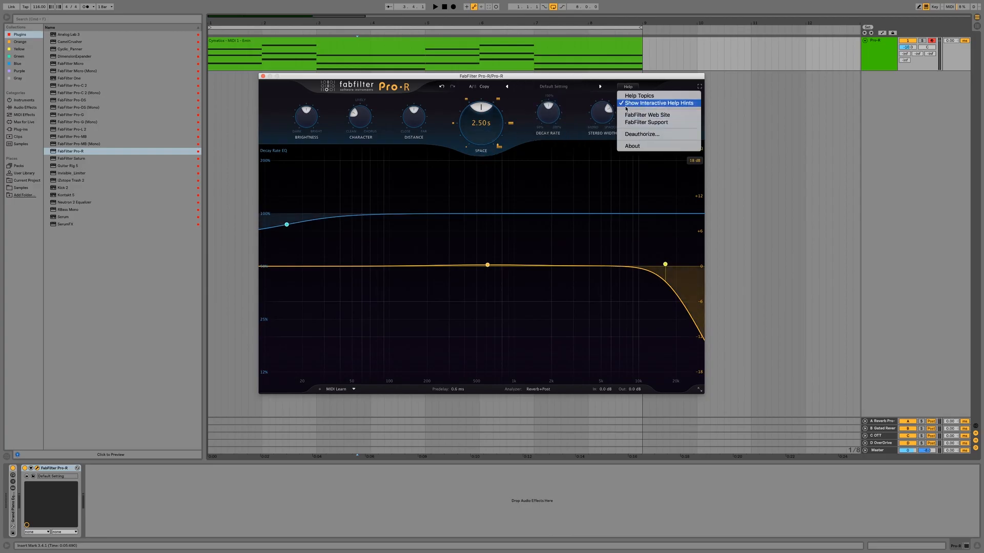
click(626, 105)
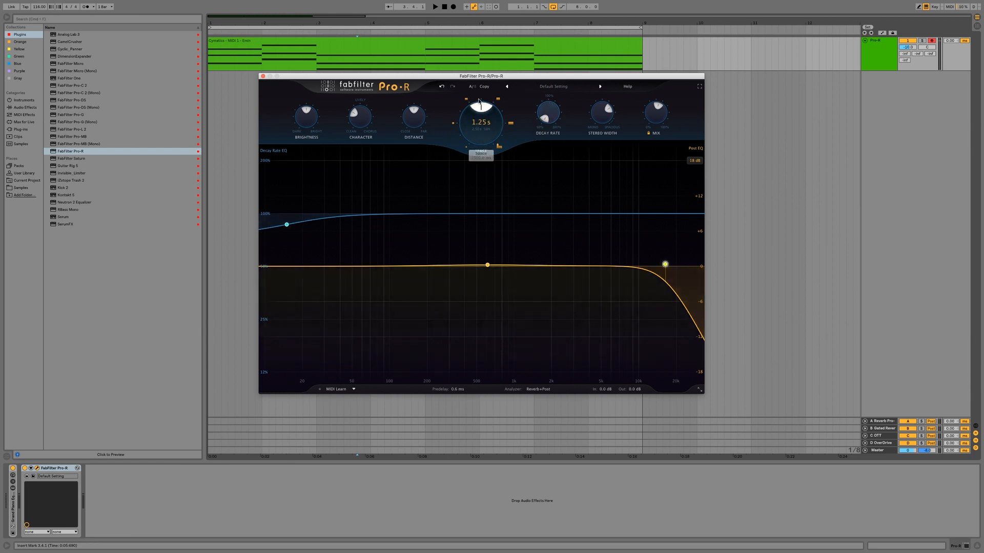
Step: Set Space to its 200 ms minimum and play the piano clip to audition the short reverb
drag(480, 111, 464, 142)
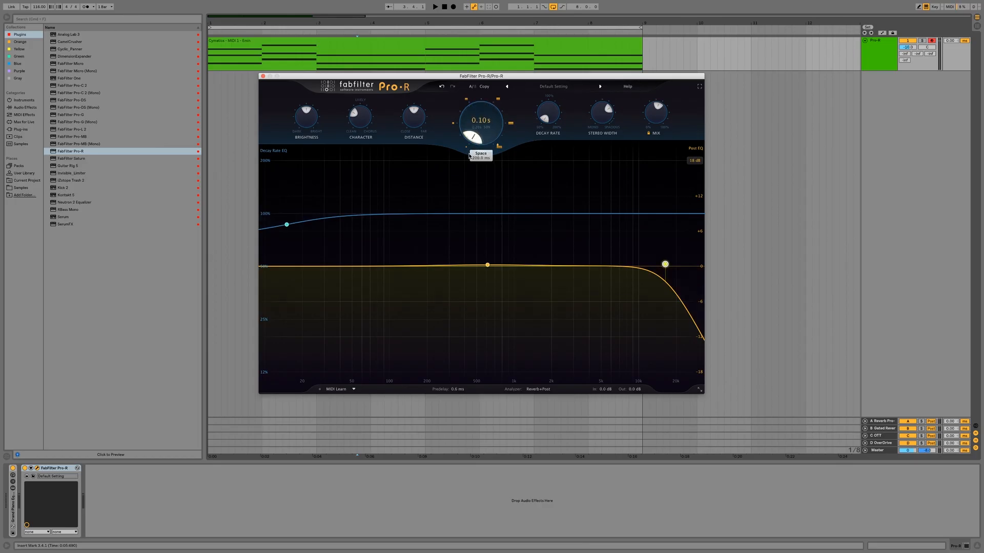
key(space)
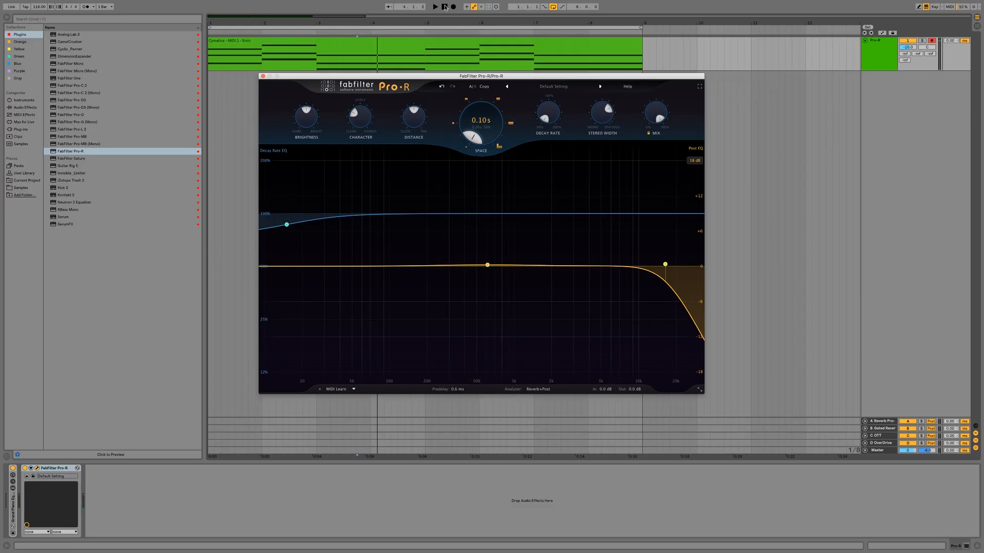
click(445, 6)
key(space)
Step: Audition Space at its 10000 ms maximum during playback, return it close to the minimum and stop playback
mouse_move(471, 137)
mouse_down()
mouse_move(481, 90)
mouse_move(484, 141)
mouse_up()
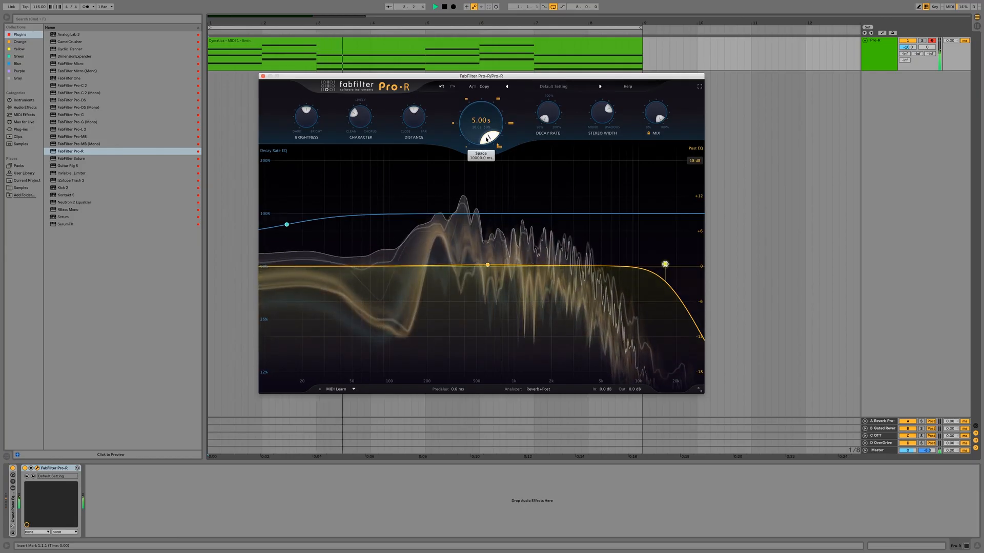
mouse_move(486, 139)
mouse_down()
mouse_move(487, 104)
mouse_move(471, 138)
mouse_up()
key(space)
Step: Raise Decay Rate to about 100%, audition a longer Space of about 1.5 s, and bring Space back down to 0.22 s
drag(546, 119, 564, 71)
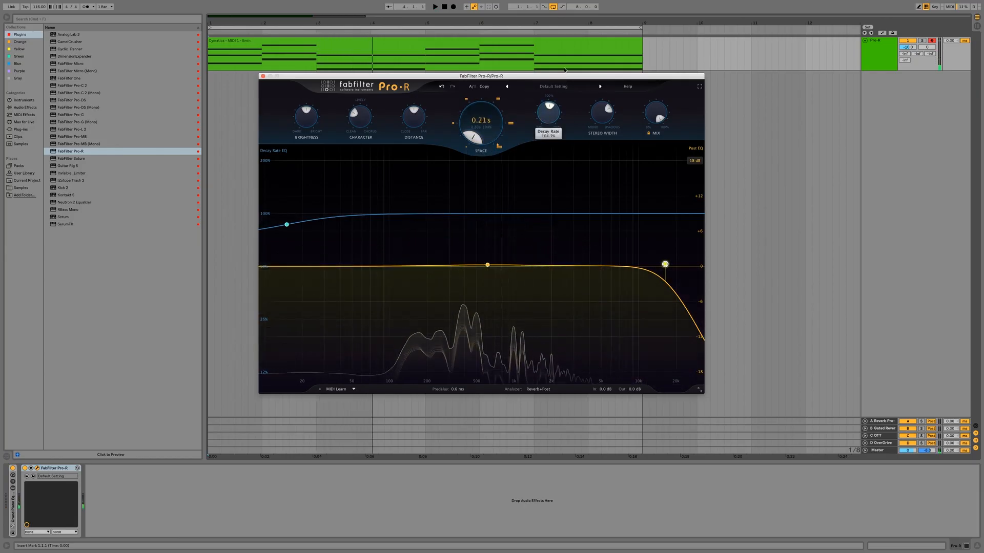
key(space)
drag(472, 138, 467, 115)
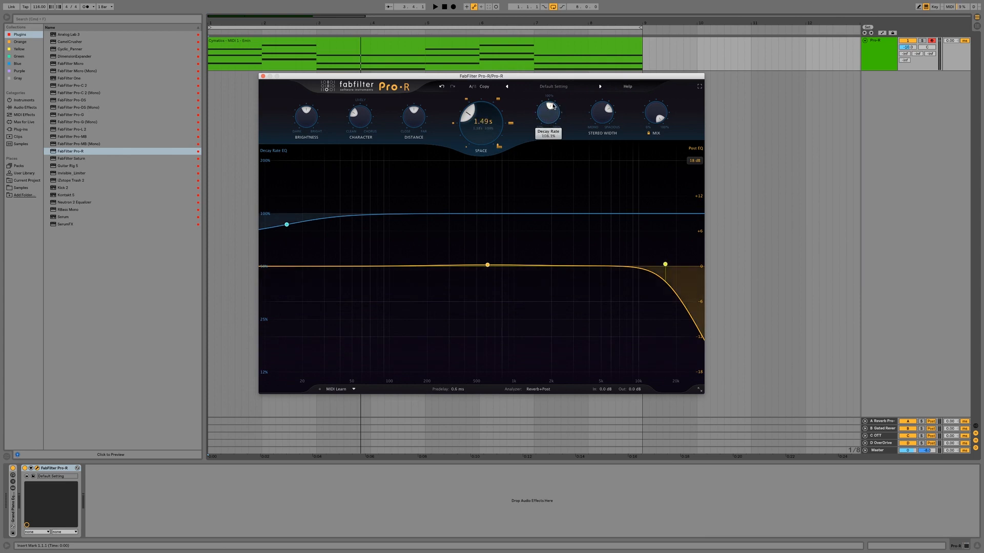
drag(474, 113, 471, 139)
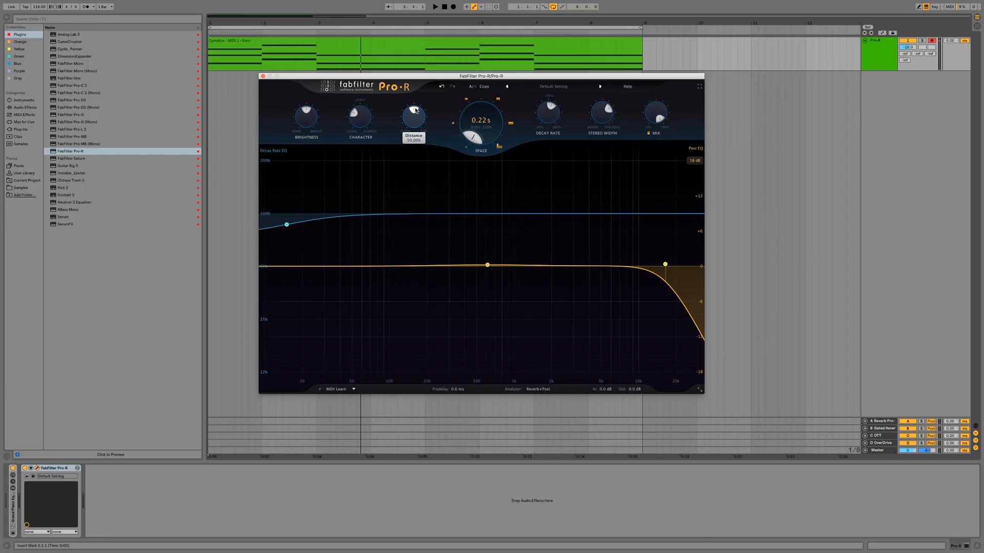
Step: Audition Distance at 100% during playback and pull it back below its midpoint
key(space)
drag(416, 111, 424, 135)
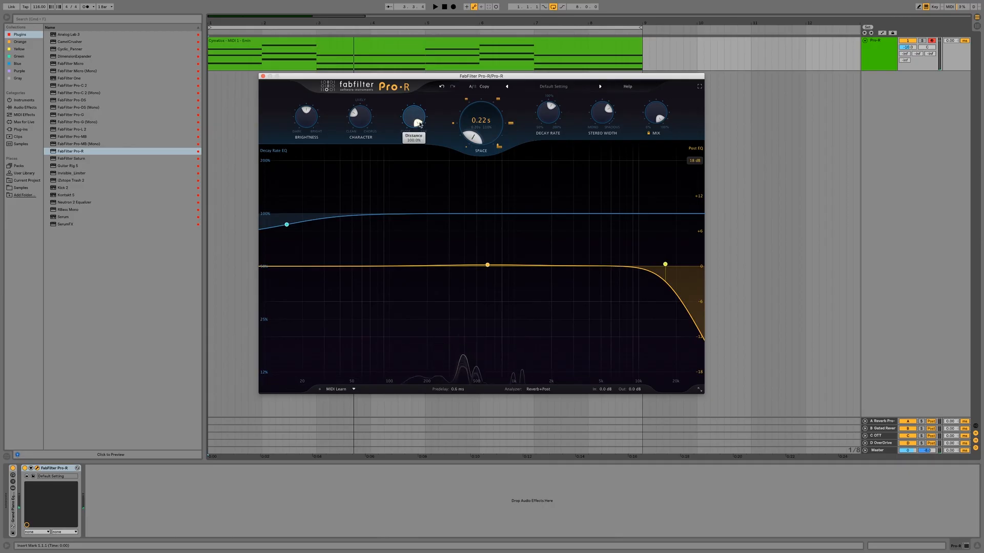
mouse_move(361, 121)
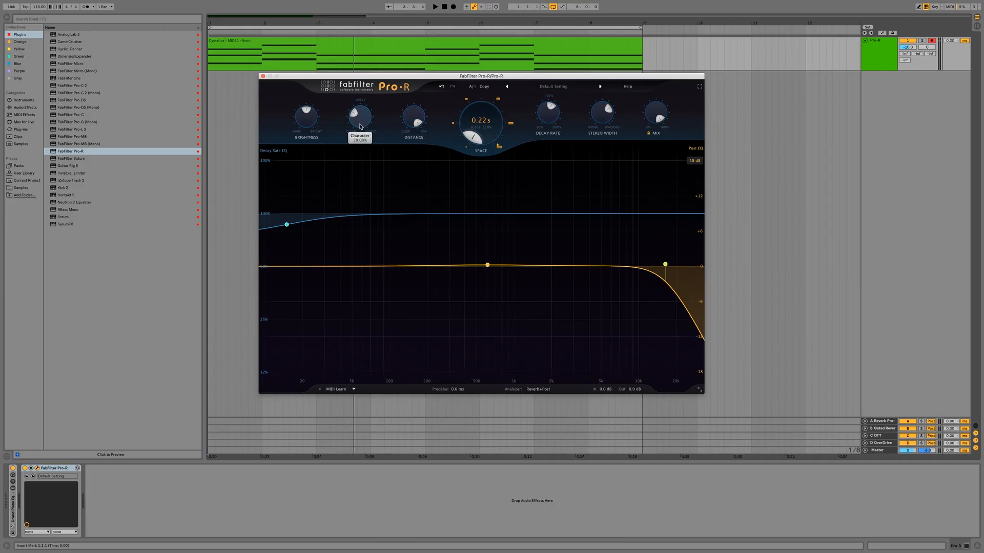
drag(409, 124, 416, 105)
Step: Play the clip with Character raised to 100%, and stop playback
key(space)
mouse_move(358, 125)
mouse_down()
mouse_move(353, 113)
mouse_move(372, 103)
mouse_move(365, 139)
mouse_up()
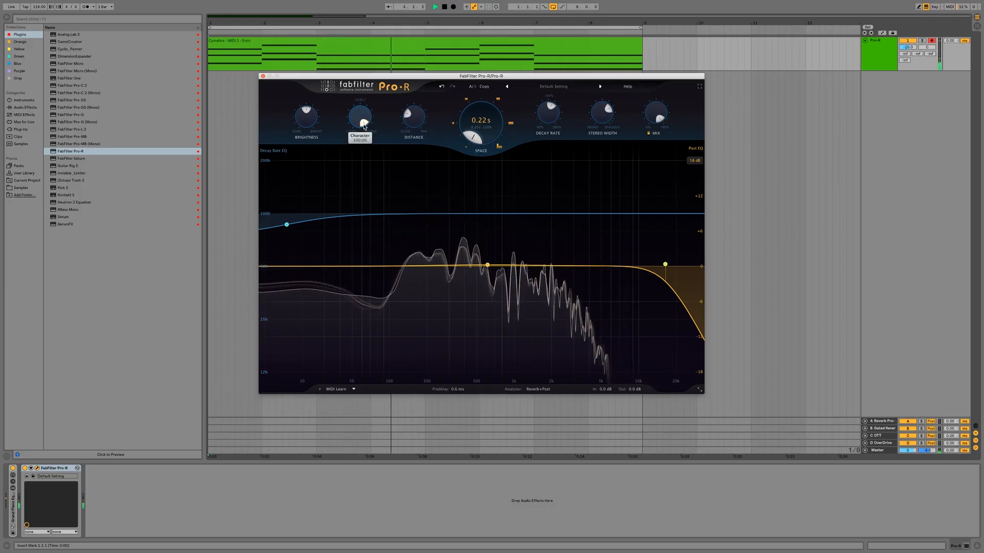
key(space)
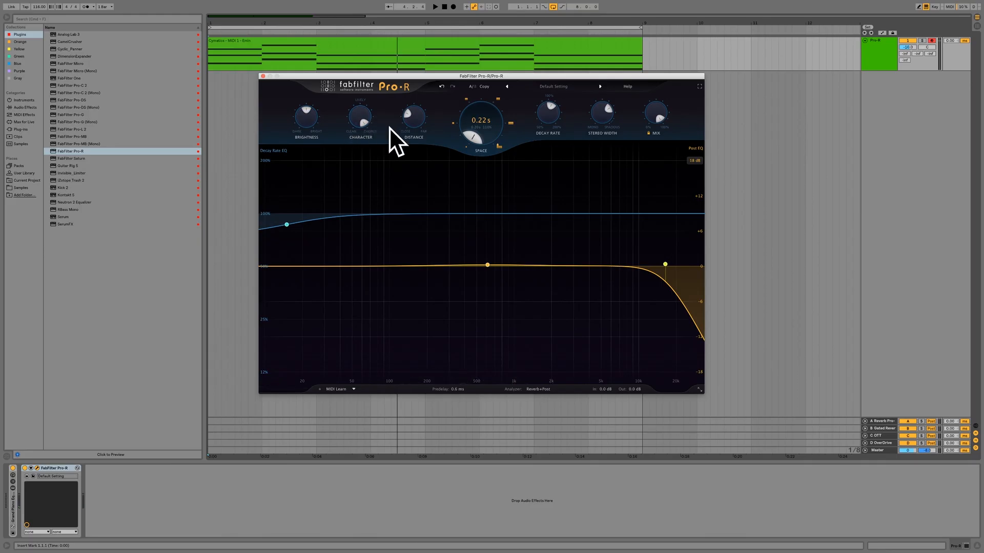
Step: Audition Brightness near its minimum, raise it to its maximum, and return Character to a low setting
mouse_move(365, 127)
mouse_move(308, 115)
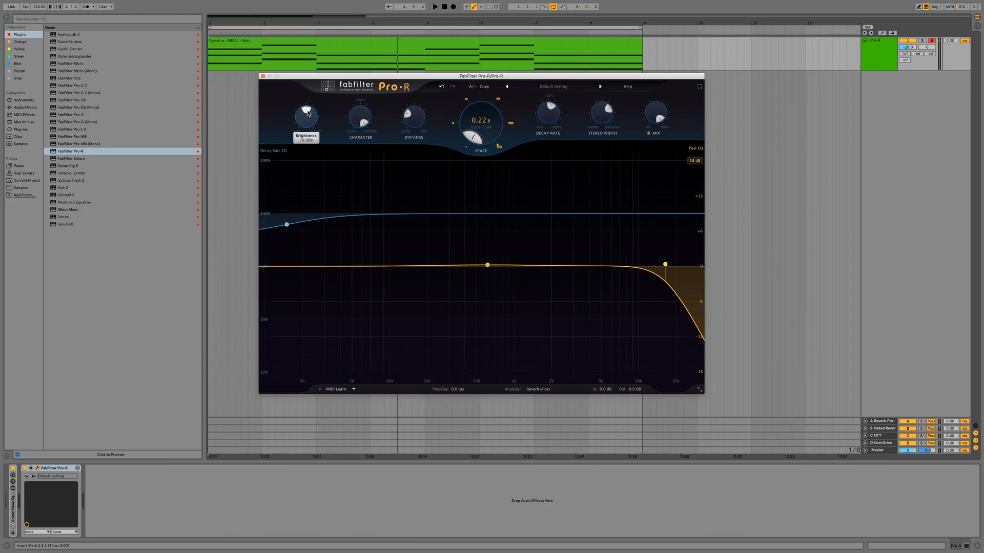
drag(307, 117, 294, 164)
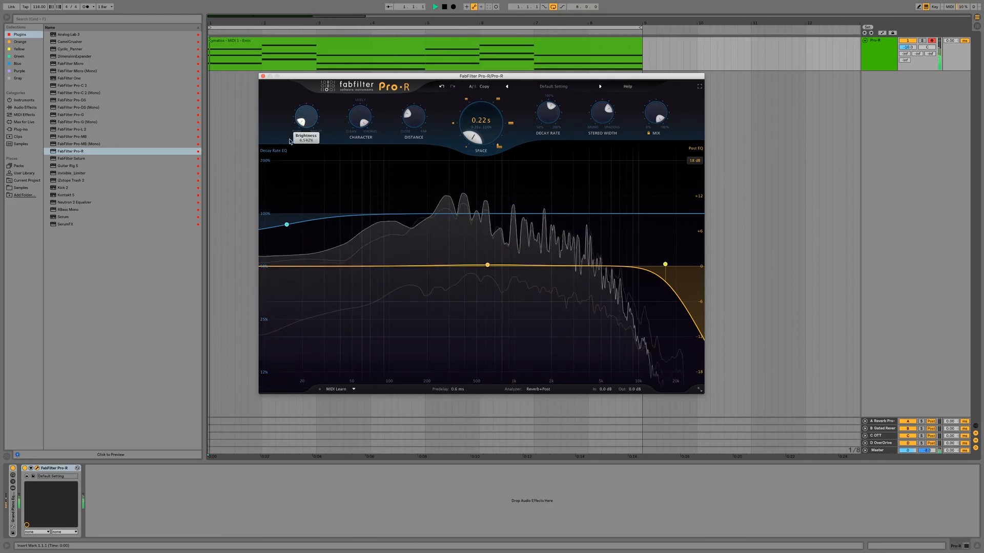
key(space)
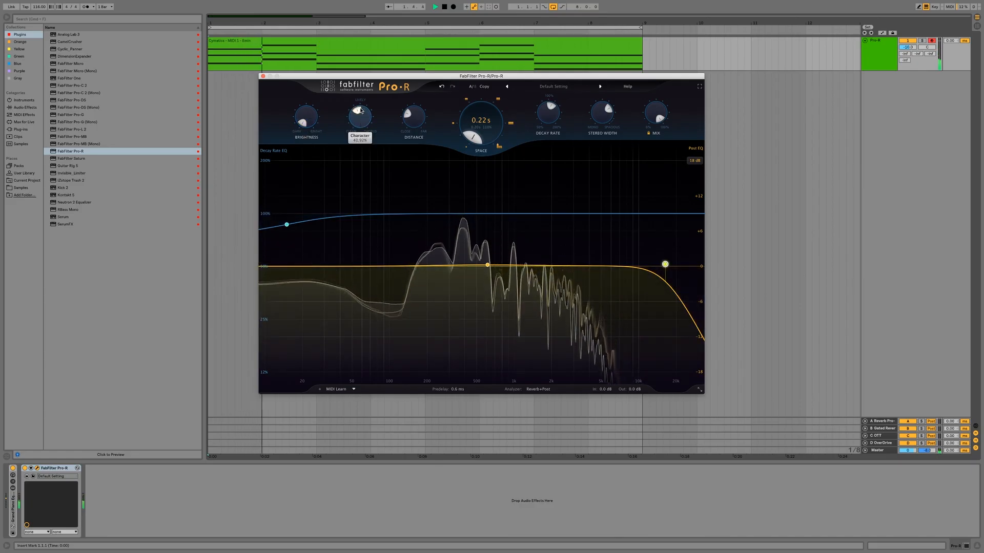
mouse_move(302, 124)
mouse_down()
mouse_move(308, 105)
mouse_move(306, 141)
mouse_up()
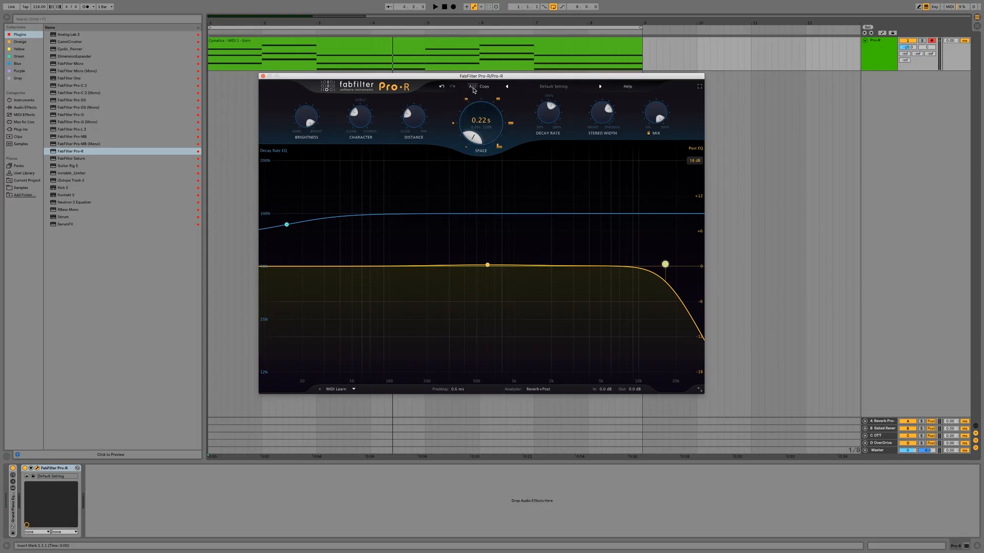
Step: Switch to plug-in state B and raise its mid Post EQ band from a cut to a gentle boost
click(472, 88)
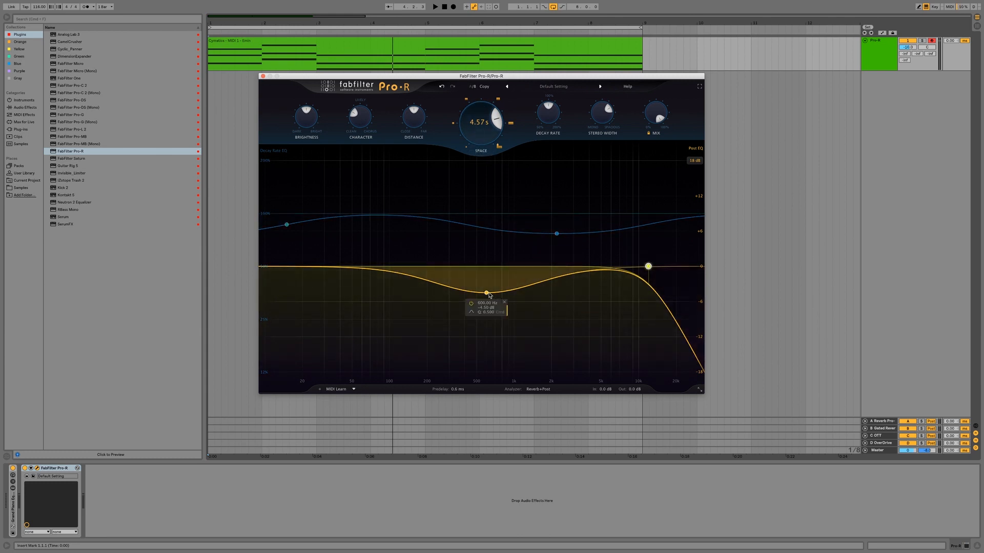
drag(487, 292, 487, 253)
Step: Add a 12 dB/oct low-cut band to the Post EQ and move it up to about 200 Hz
click(355, 266)
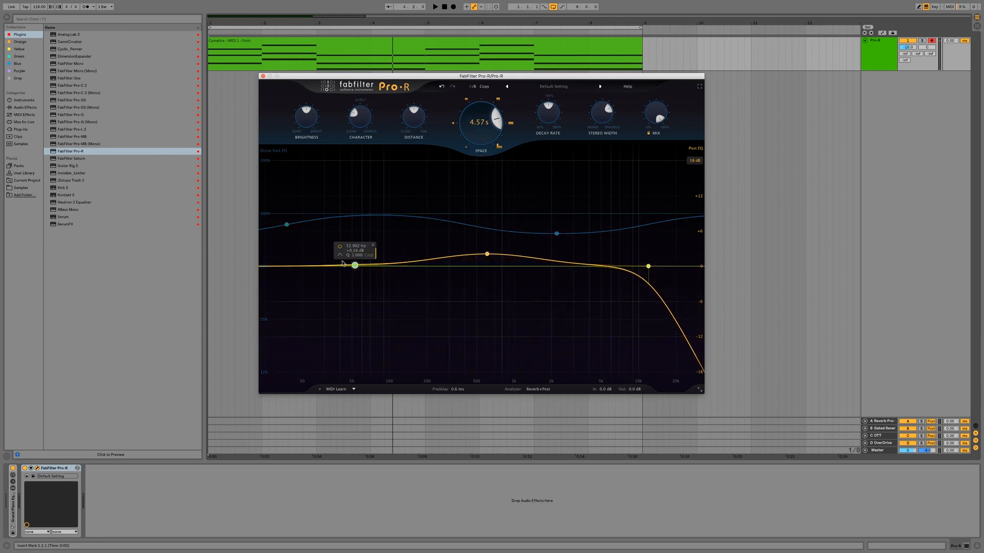
click(343, 256)
click(356, 263)
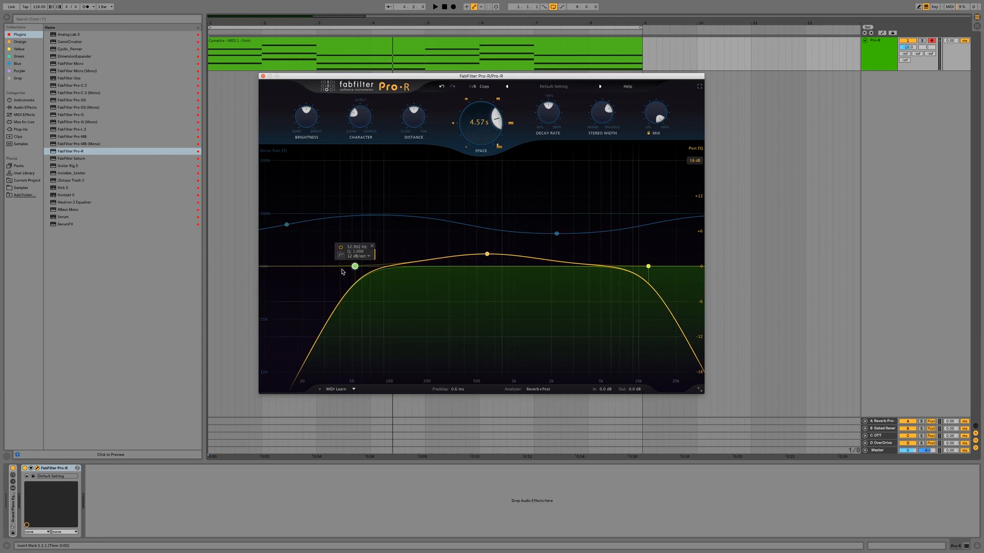
drag(355, 267, 425, 265)
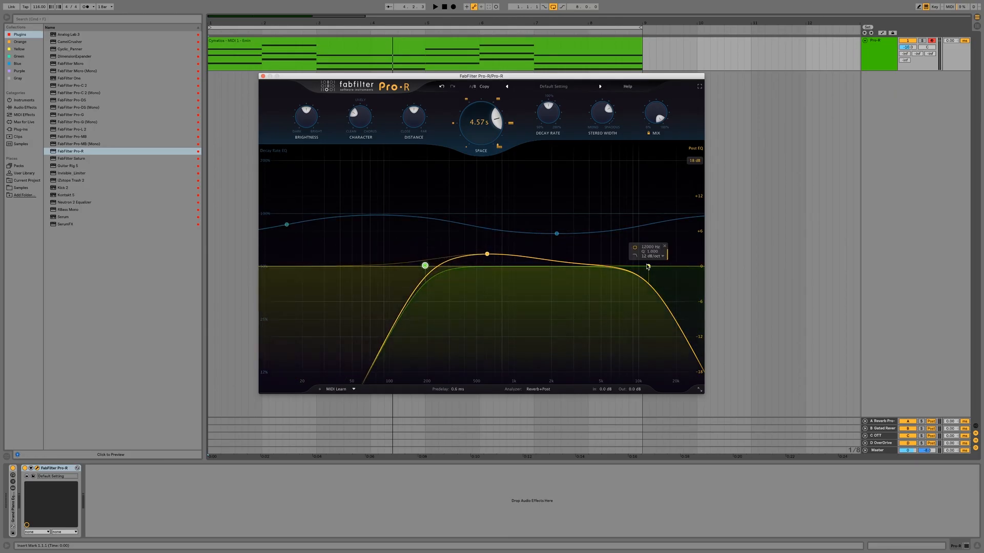
Step: Change the Post EQ high cut to a boosted high shelf, and delete the 2200 Hz Decay Rate EQ band
drag(648, 267, 625, 253)
click(628, 256)
click(650, 264)
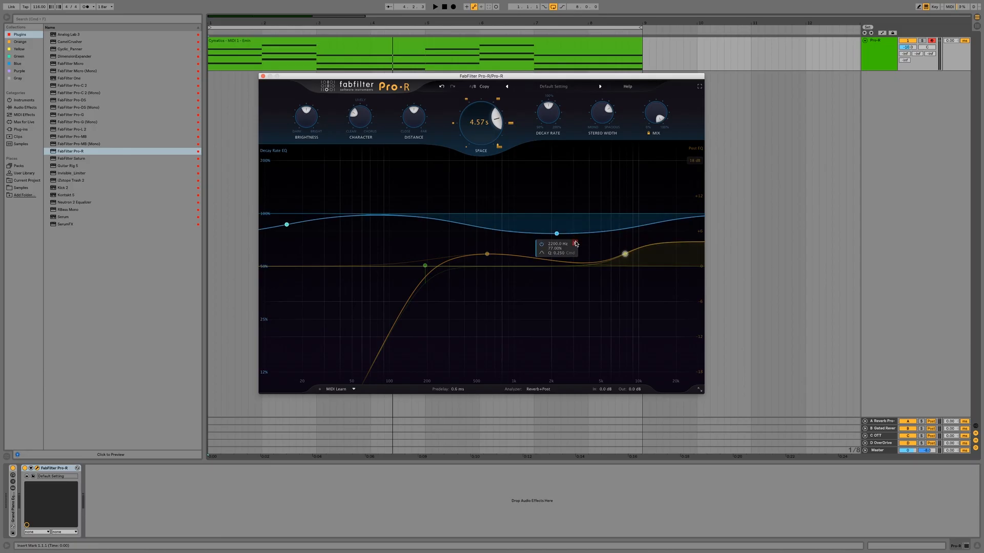
click(575, 244)
Step: Play the clip with state B and switch back to state A to compare the two reverb settings
key(space)
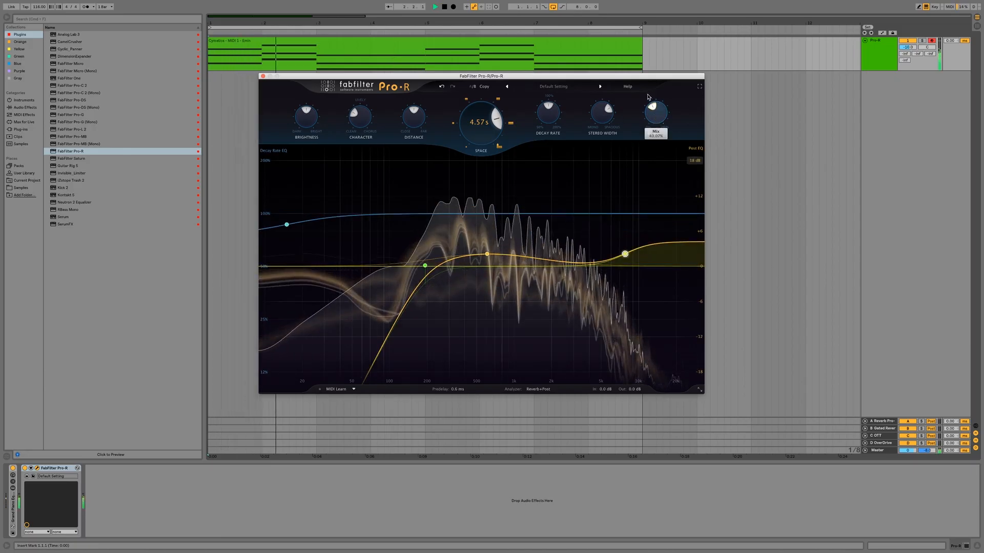
click(472, 87)
key(space)
Step: Set Mix to about 50% and Space to about 1.21 s while auditioning the clip
drag(658, 116, 658, 141)
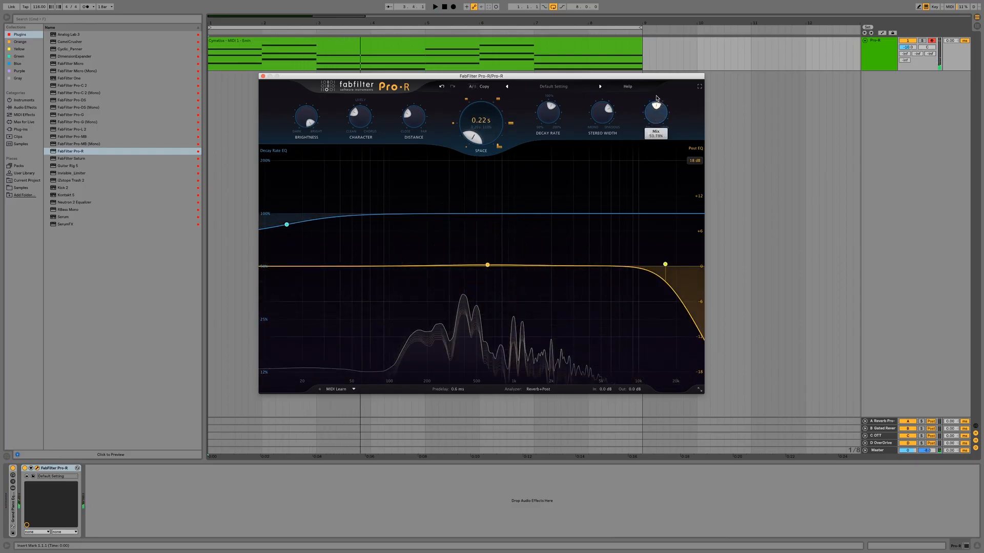
key(space)
drag(497, 127, 497, 106)
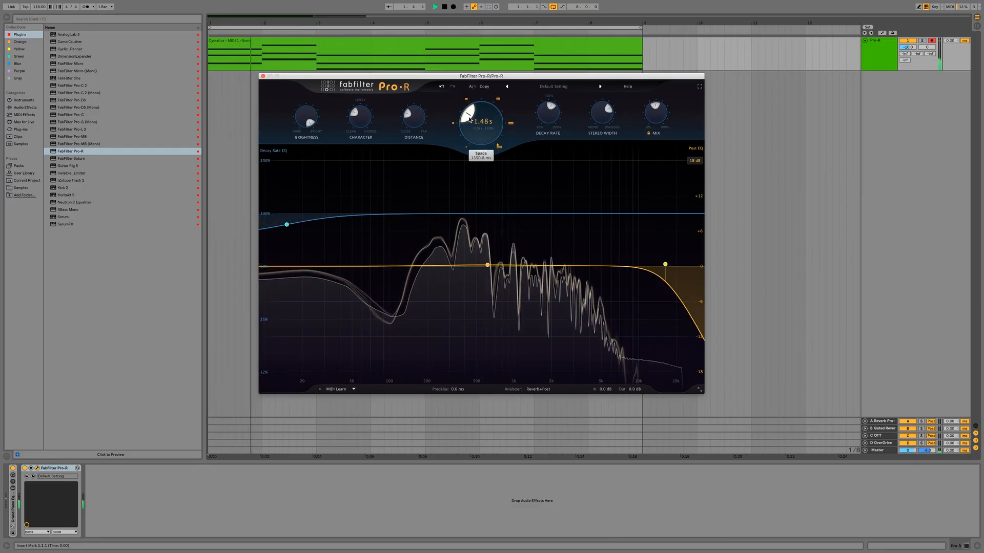
Step: Lower the Post EQ high cut to just above 2 kHz and add a 12 dB/oct low cut at about 133 Hz
drag(666, 264, 556, 250)
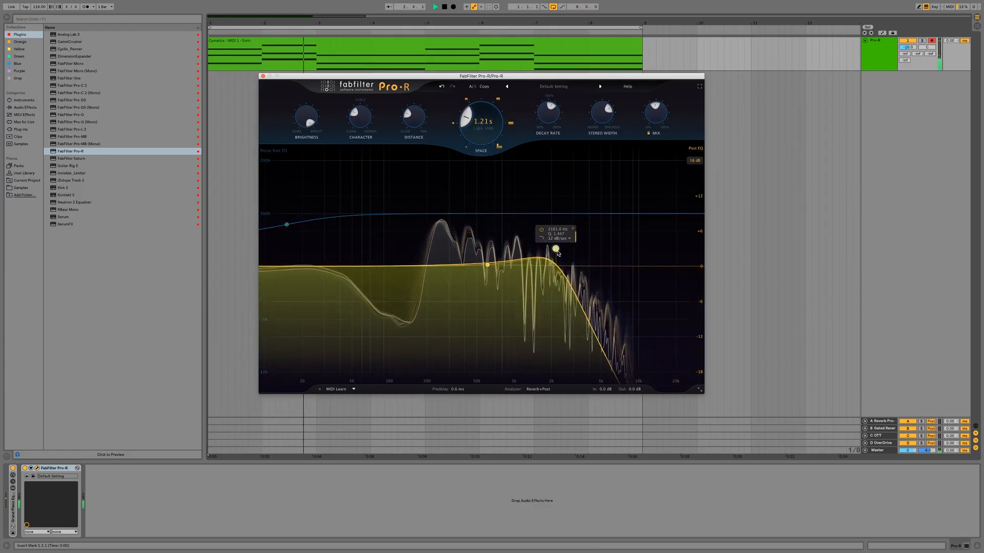
click(430, 265)
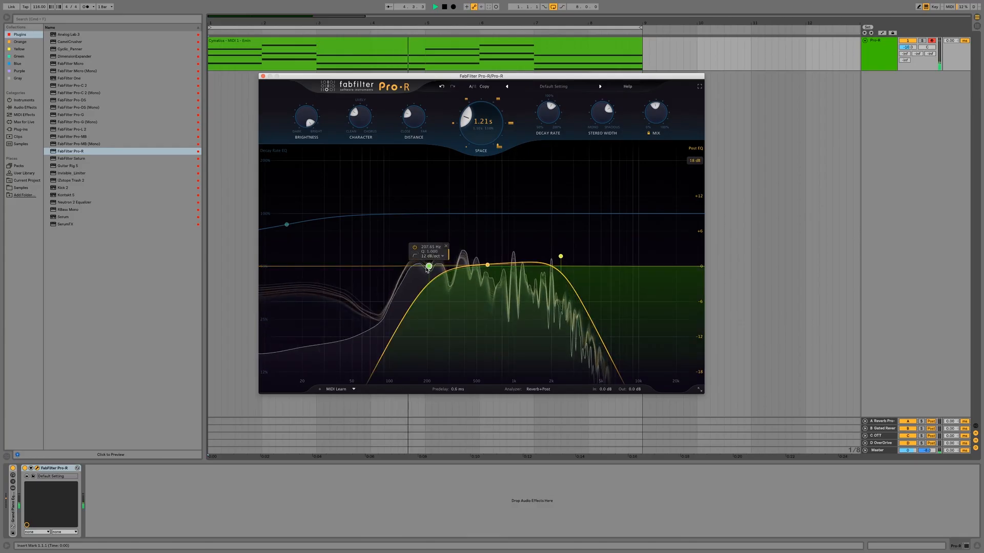
drag(415, 268, 405, 265)
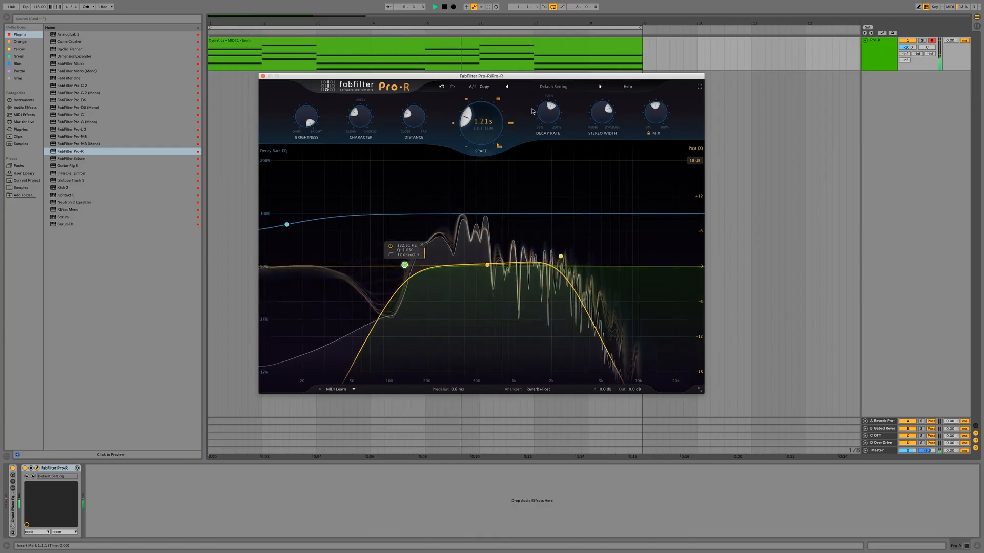
Step: Raise Distance past its midpoint, toward the far setting, during playback
drag(403, 115, 427, 95)
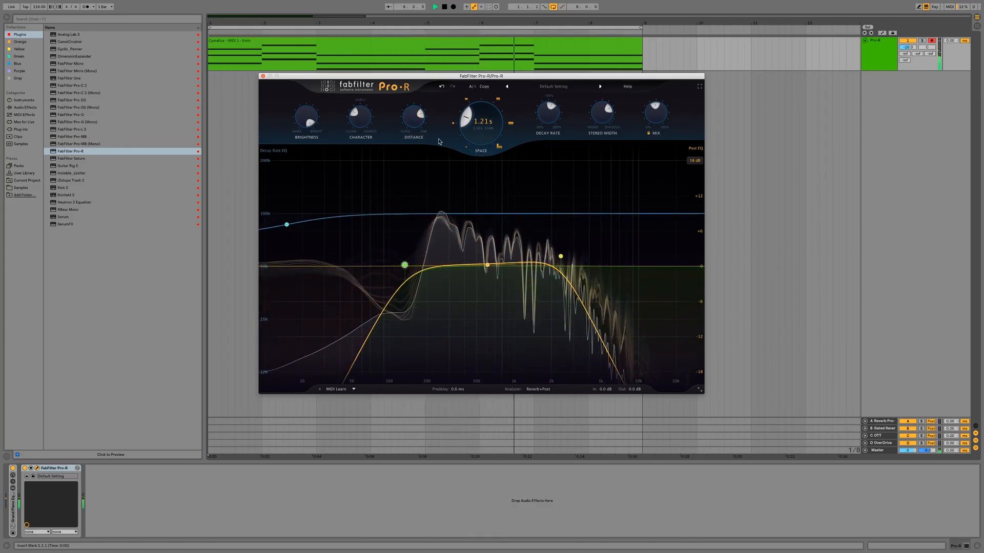
Step: Raise Decay Rate until the reverb time reads 1.41 s, push Distance farther, and lower Character during playback
drag(557, 120, 558, 112)
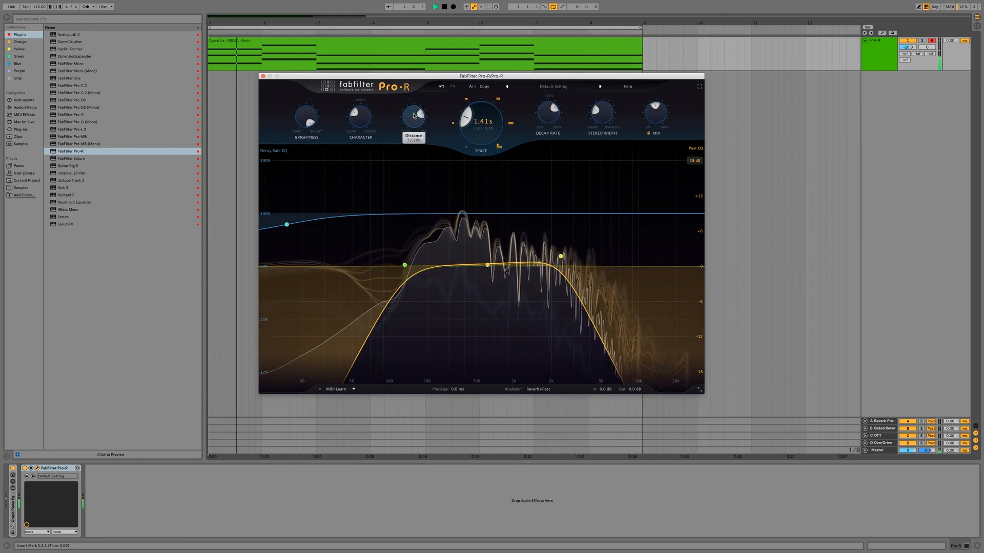
drag(422, 115, 422, 121)
drag(354, 119, 354, 125)
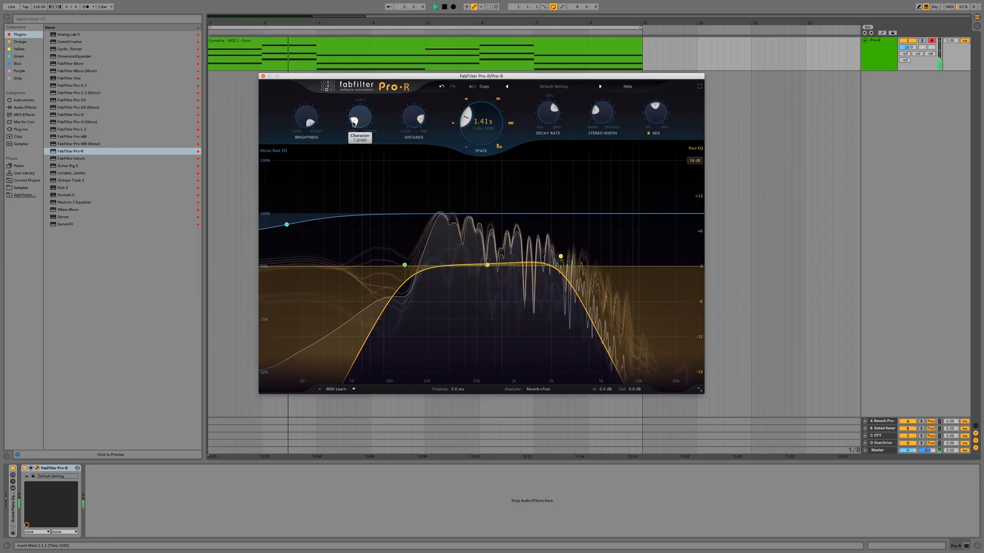
Step: Switch to state B, raise Character above its midpoint, and reduce Distance toward the close setting
click(473, 87)
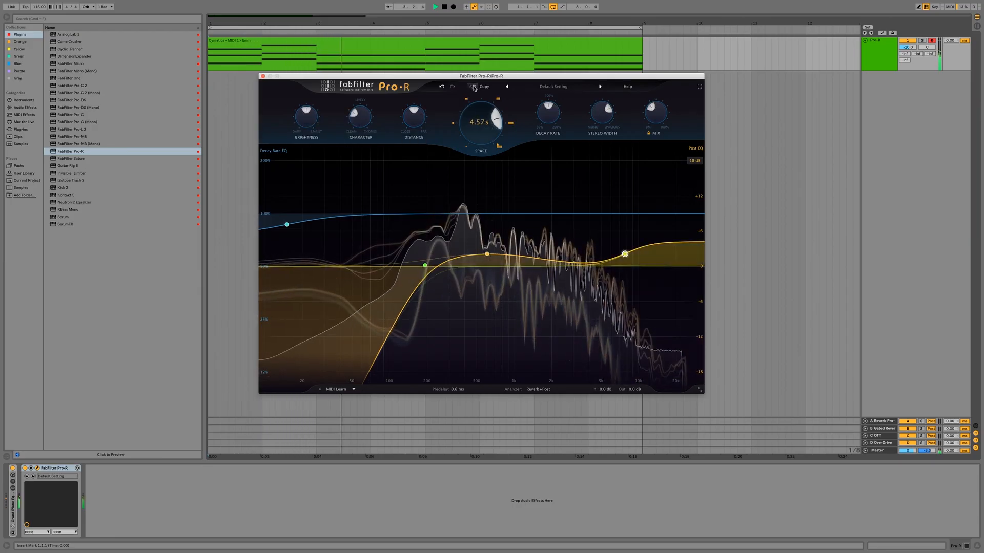
mouse_move(357, 117)
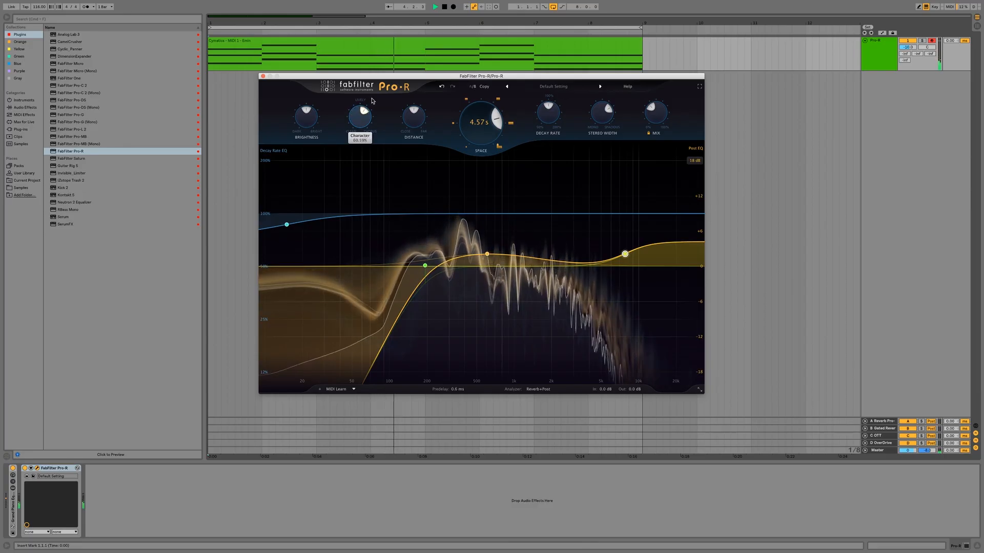
drag(404, 111, 404, 117)
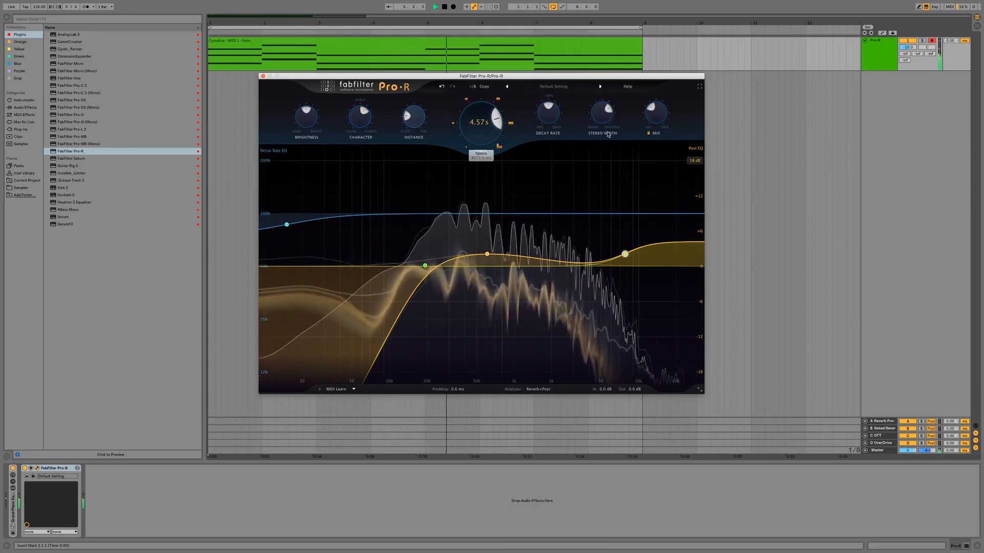
Step: Turn Stereo Width up to its widest setting, stop playback, and check the width value
mouse_move(610, 116)
drag(614, 127, 609, 92)
key(space)
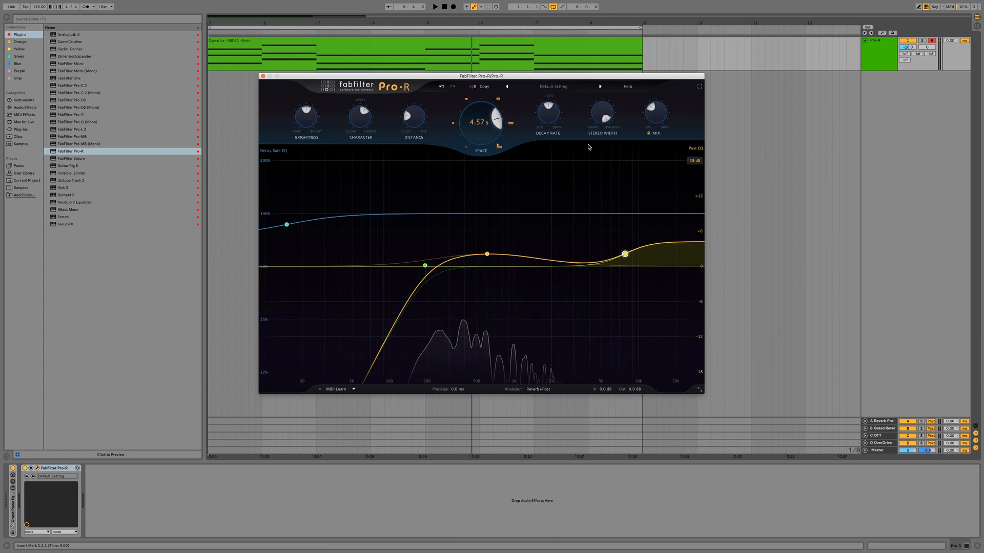
mouse_move(600, 118)
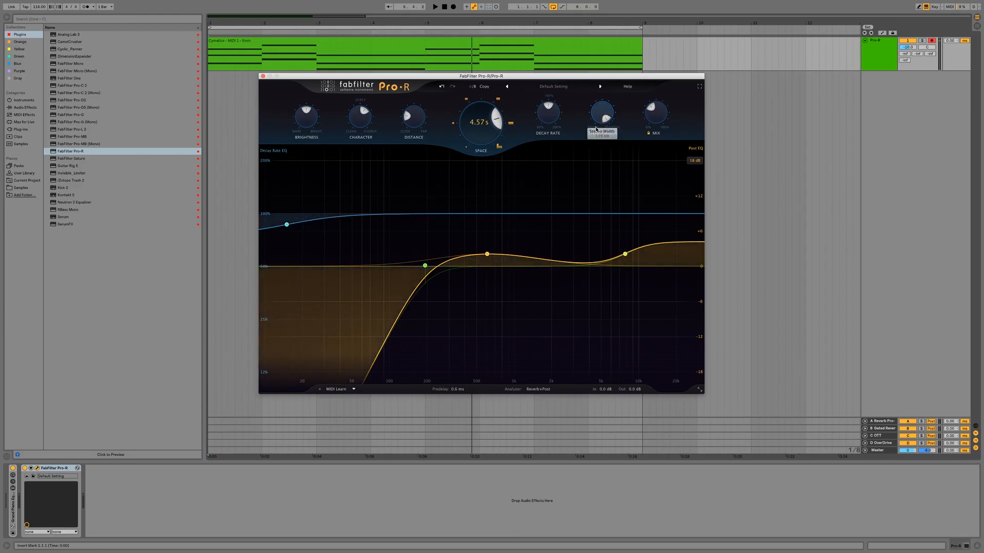
Step: Toggle between the two stored states to compare their settings, finishing on state A
click(470, 86)
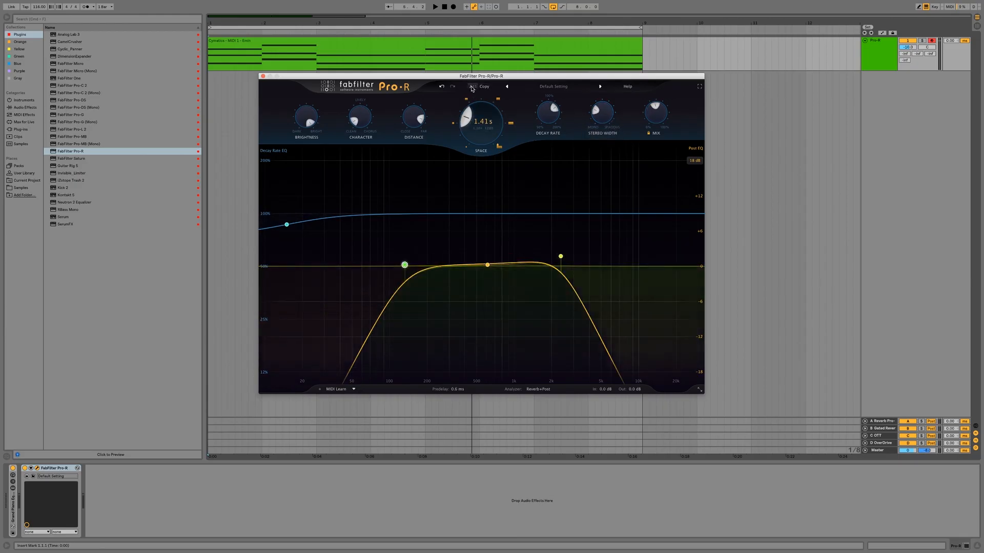
click(470, 86)
click(469, 87)
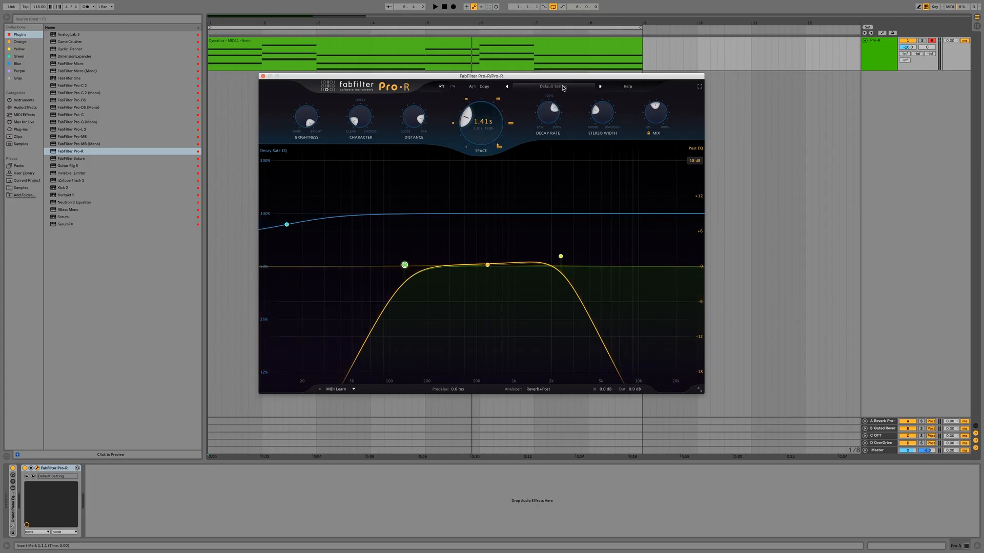
Step: Load the 80s Synthetic Cinema Hall preset from the Large category and play the clip through it
click(563, 88)
mouse_move(547, 119)
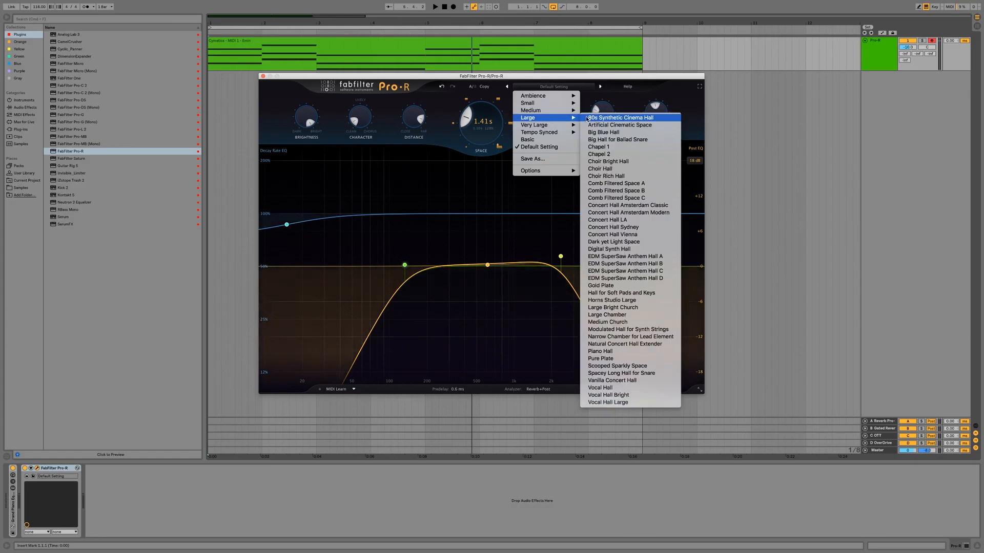
click(597, 118)
key(space)
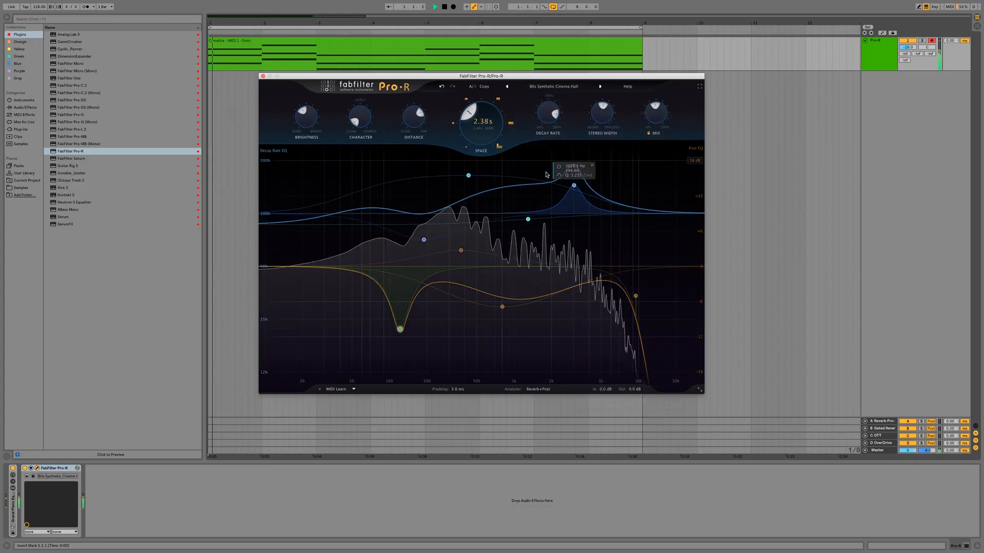
mouse_move(655, 108)
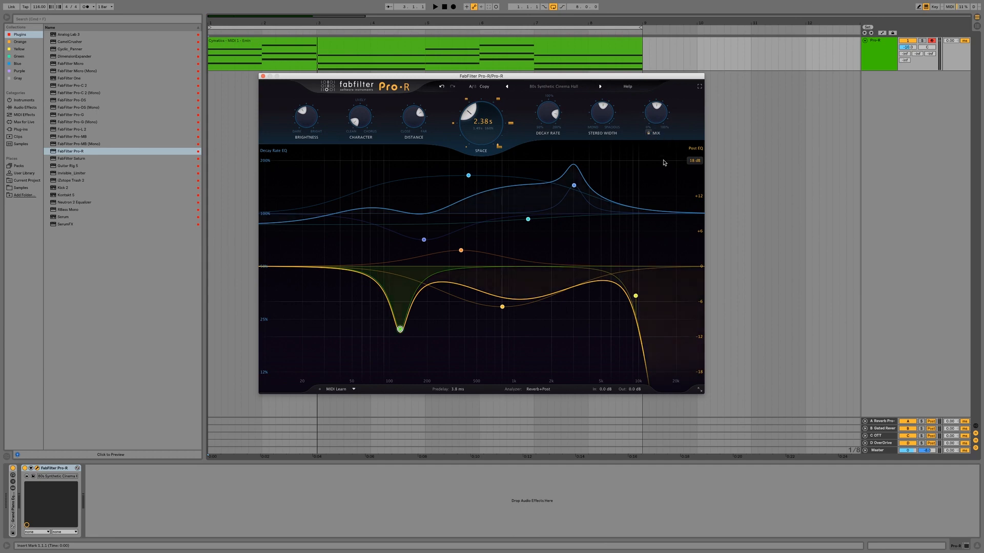
Step: Advance through the presets to Big Hall for Ballad Snare, play the clip, and move on to Chapel 1
click(603, 89)
click(603, 88)
click(602, 88)
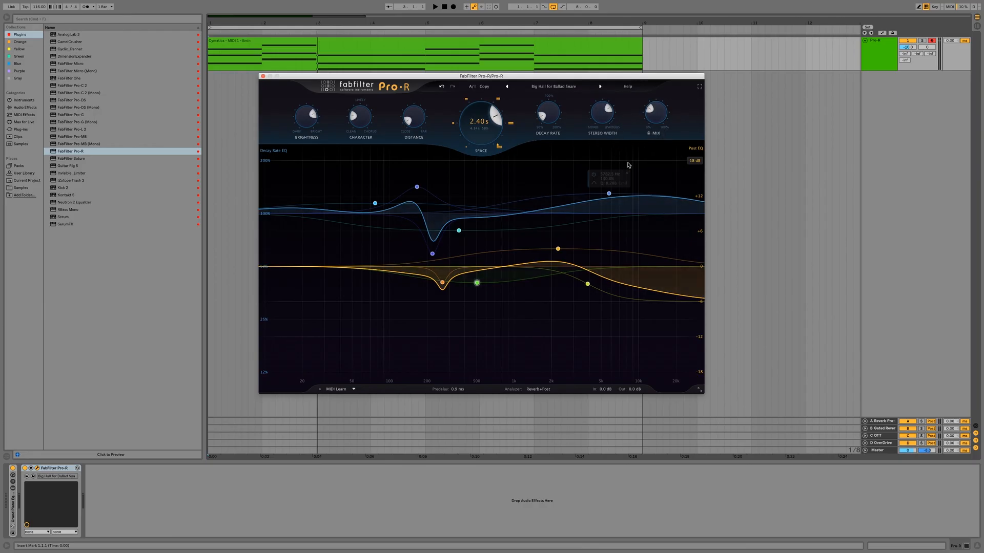
key(space)
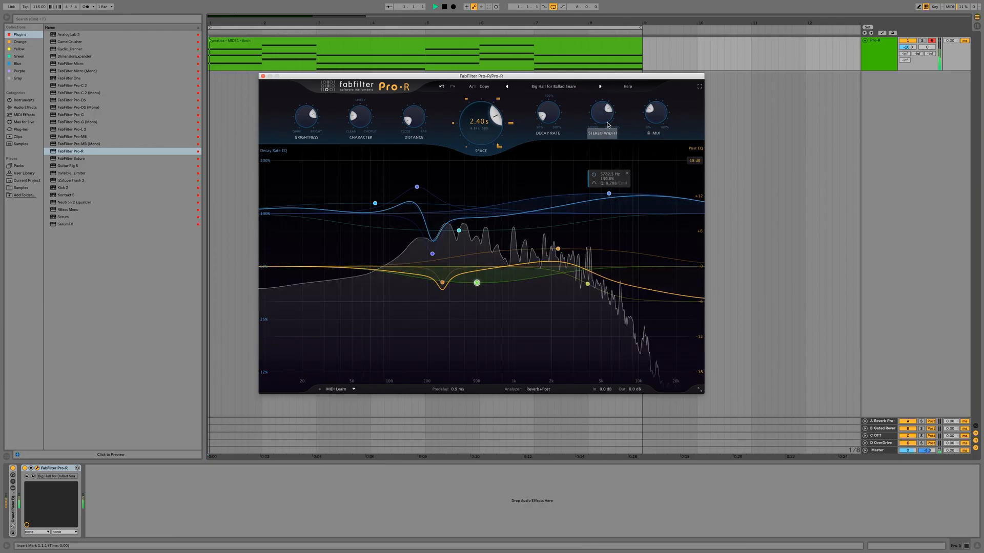
click(601, 87)
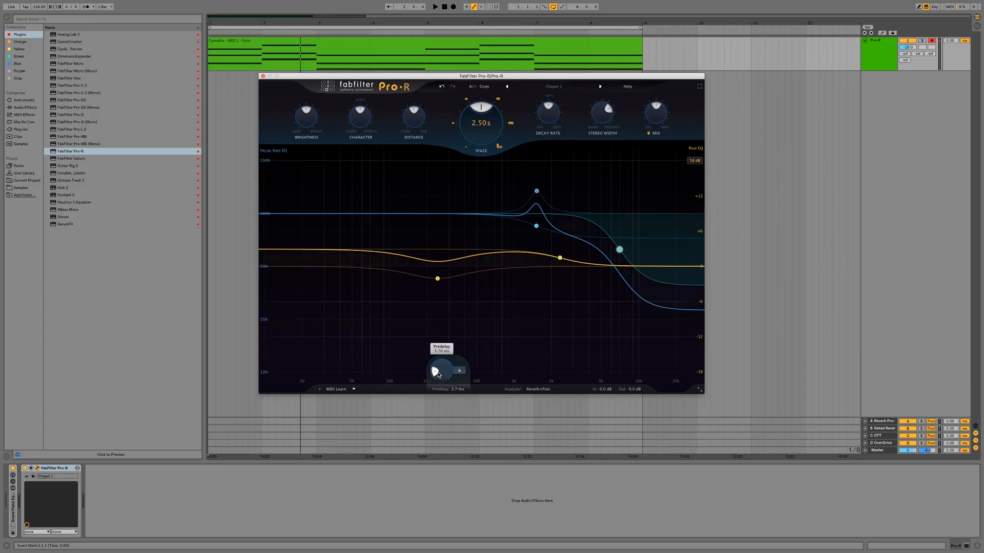
Step: Play the clip and set the Chapel 1 preset's Predelay to 21 ms
key(space)
drag(438, 375, 433, 366)
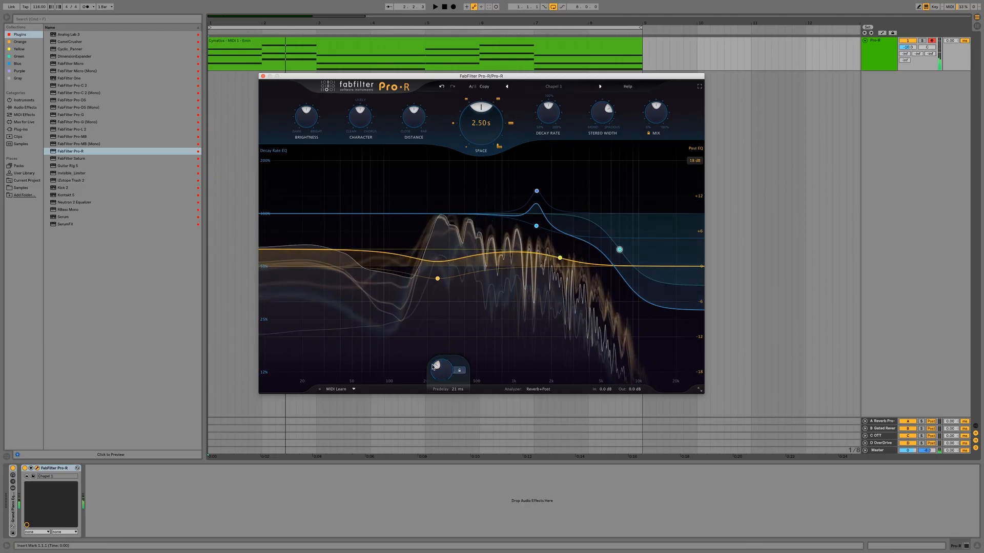
mouse_move(442, 363)
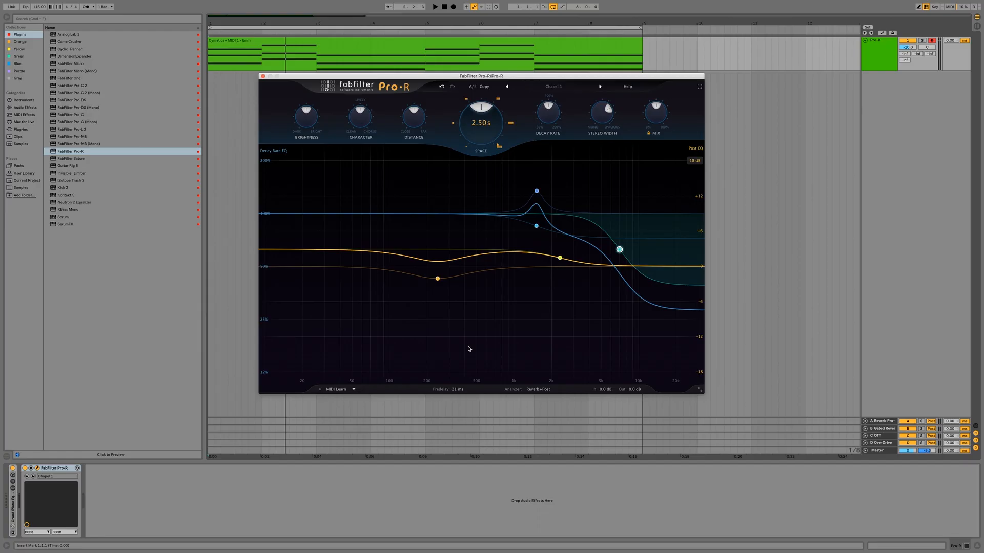
mouse_move(462, 393)
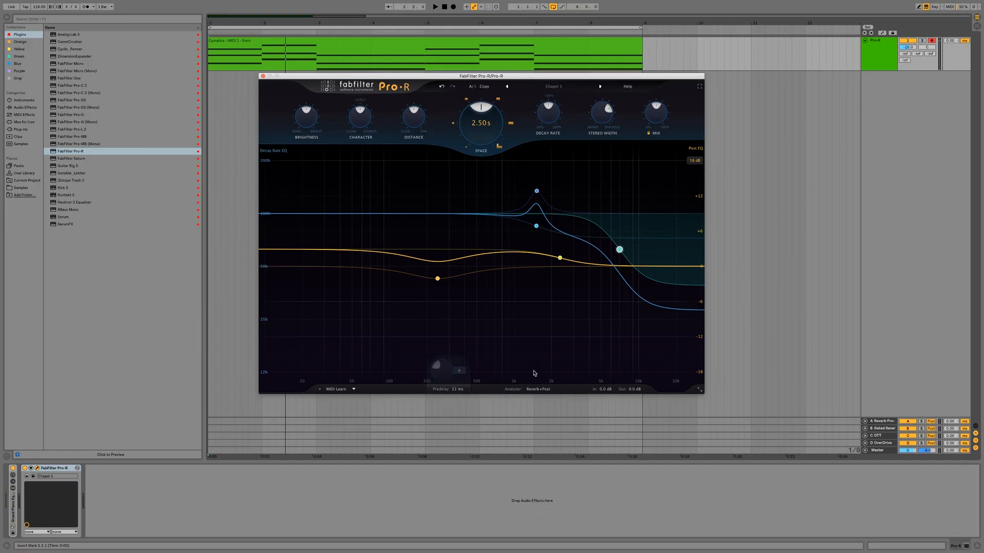
Step: Compare the analyzer's Off and Pre+Post modes while the clip plays, and return it to Reverb+Post
click(540, 389)
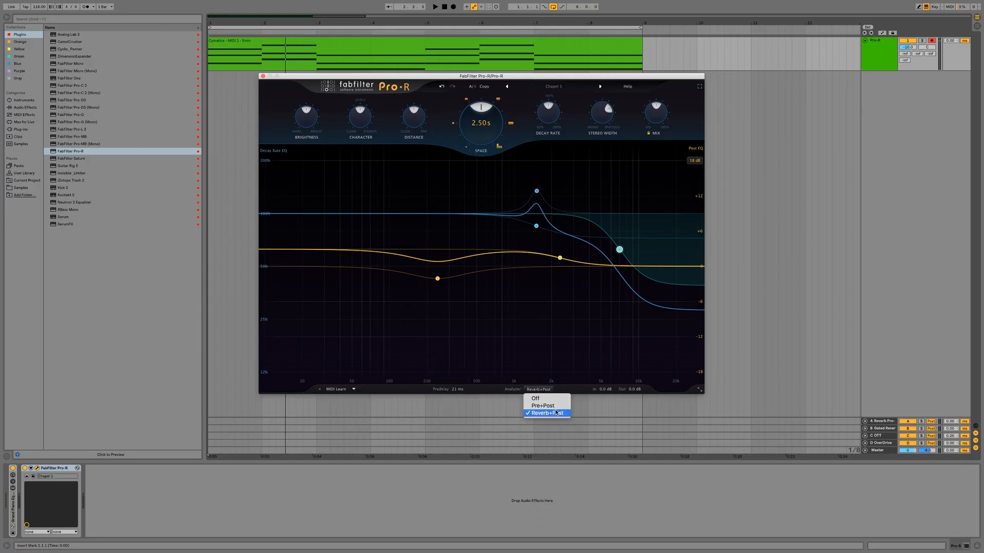
click(541, 327)
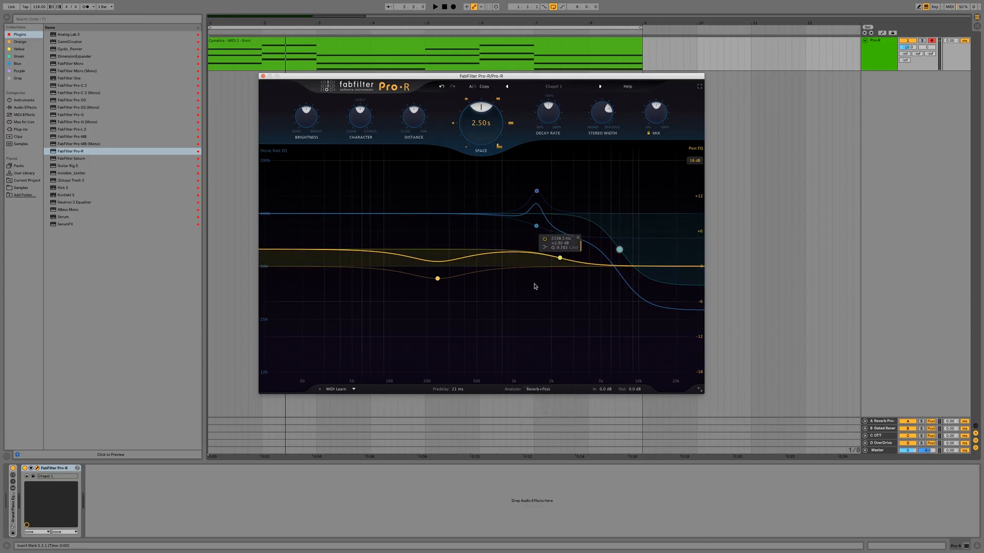
key(space)
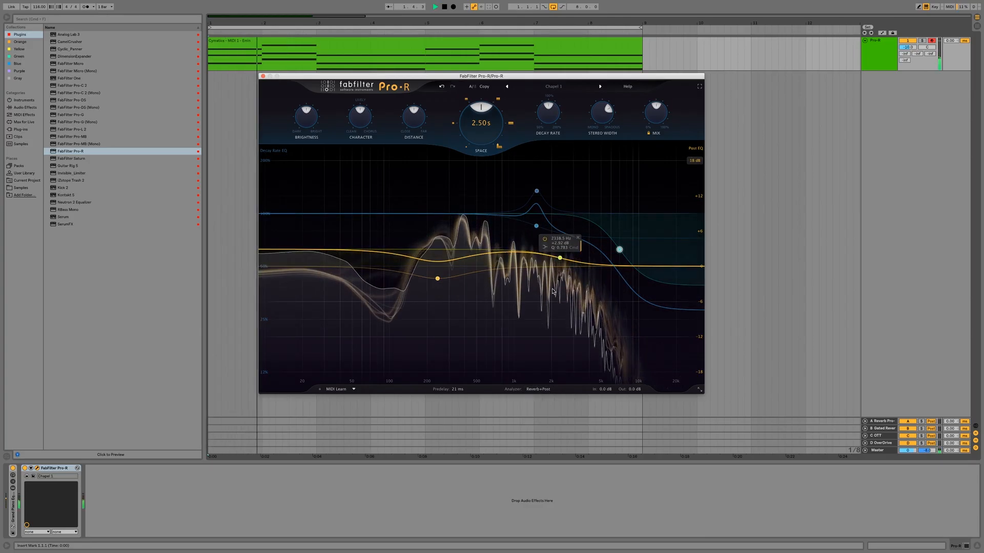
click(559, 390)
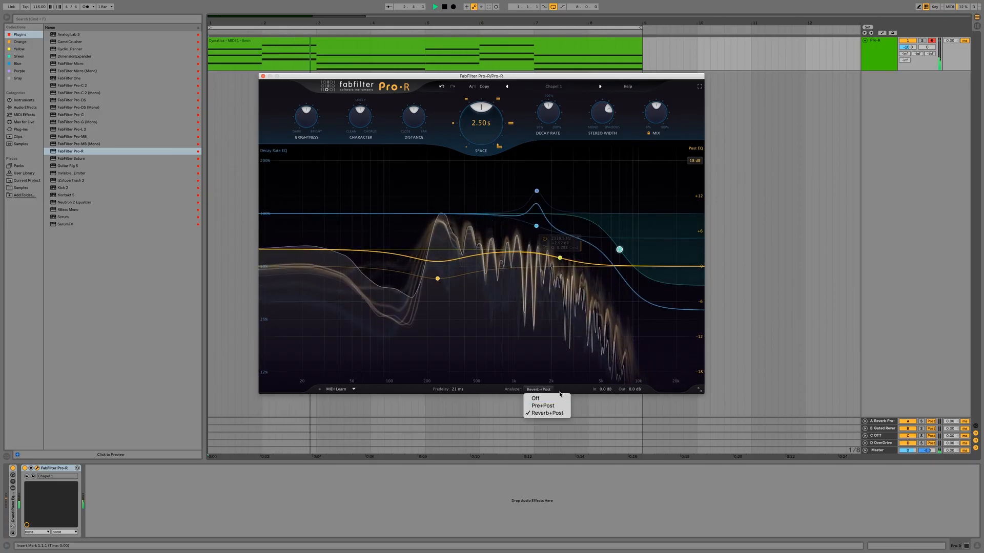
click(550, 398)
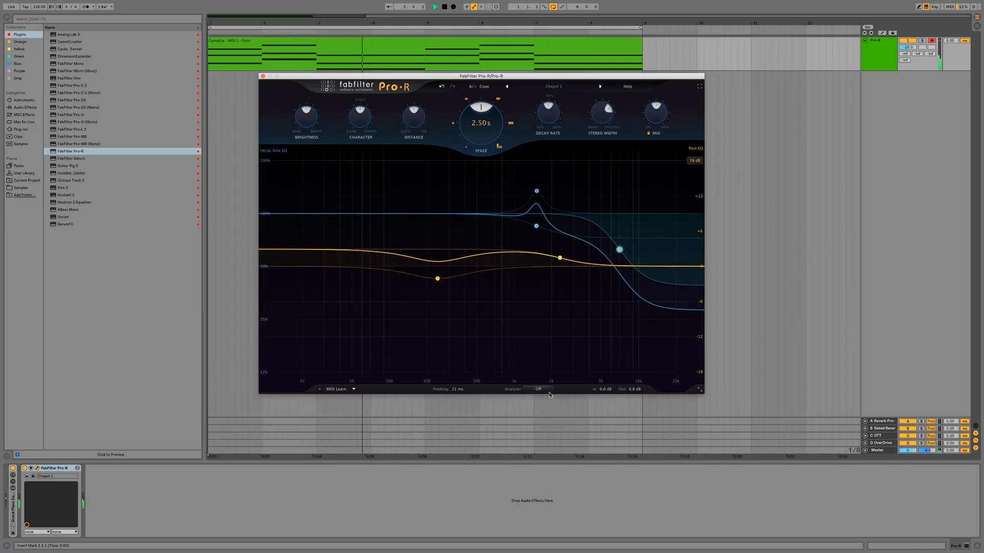
click(540, 392)
click(542, 408)
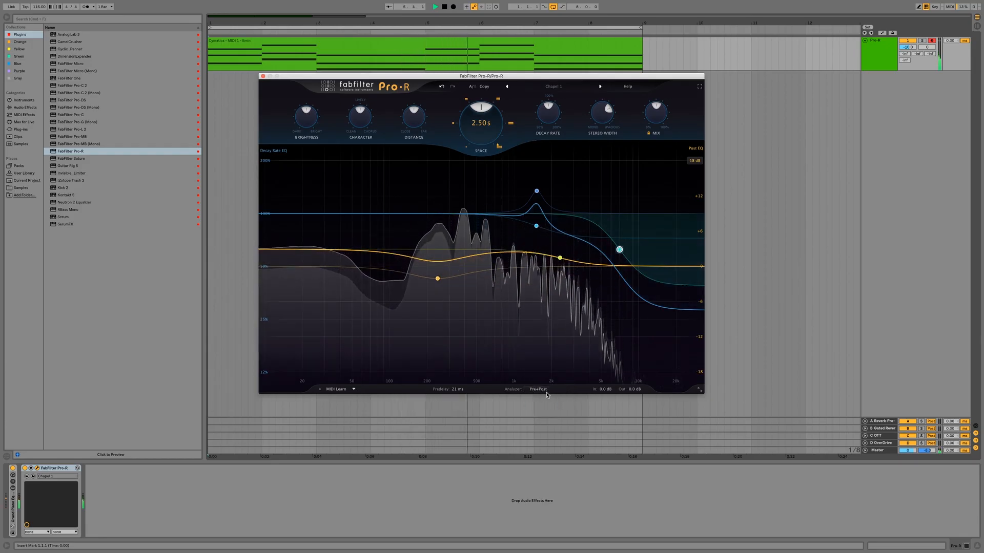
click(539, 392)
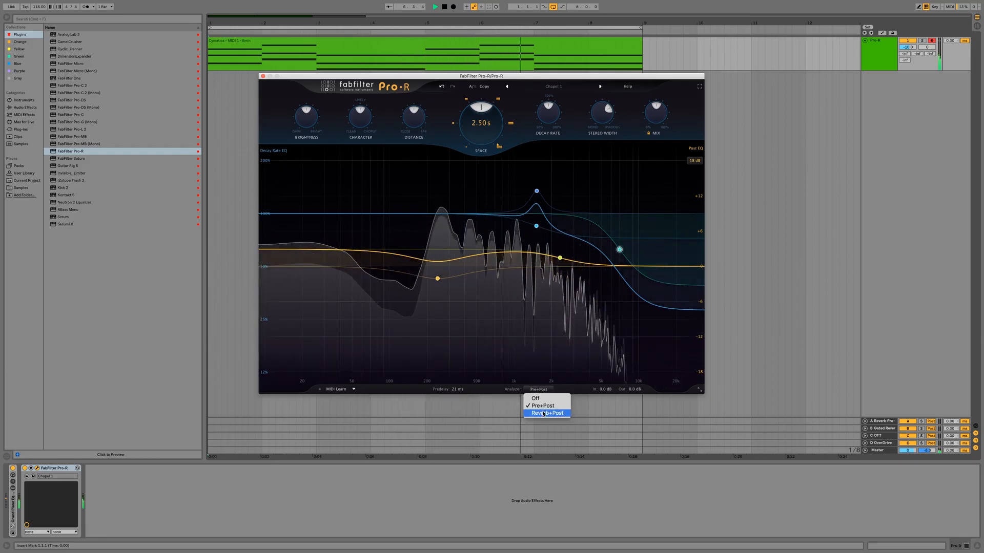
click(538, 412)
Step: Stop playback and inspect the Post EQ and Decay Rate EQ bands of the Chapel 1 preset
click(437, 278)
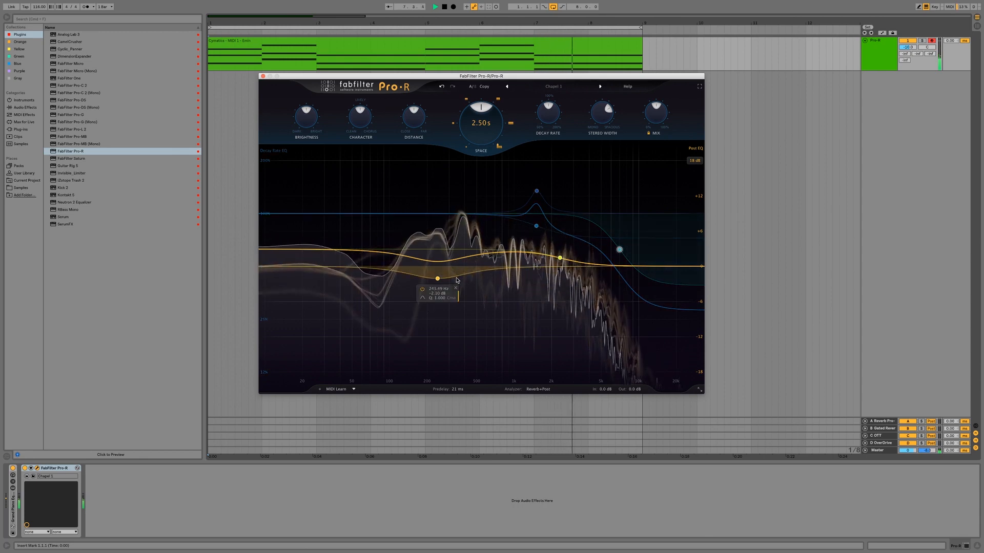
key(space)
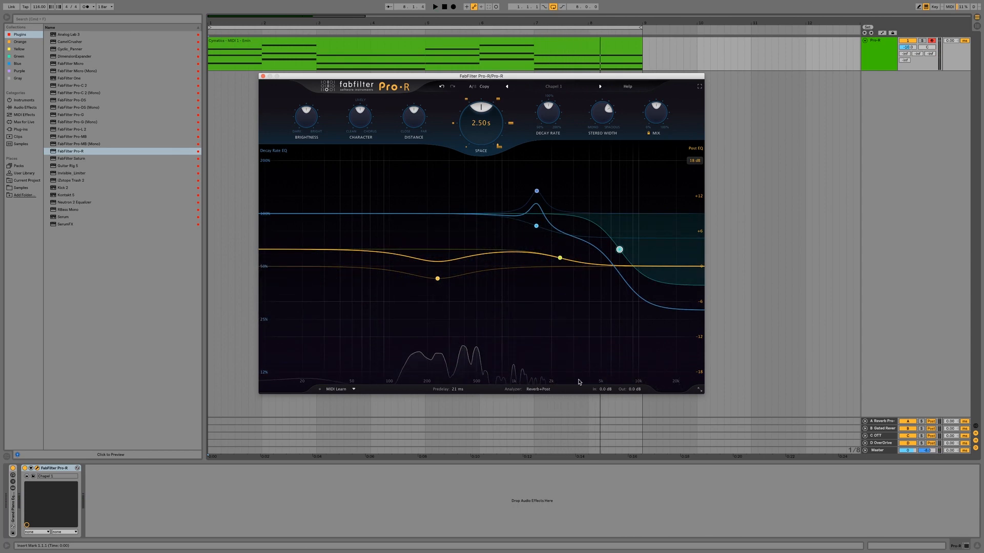
mouse_move(619, 392)
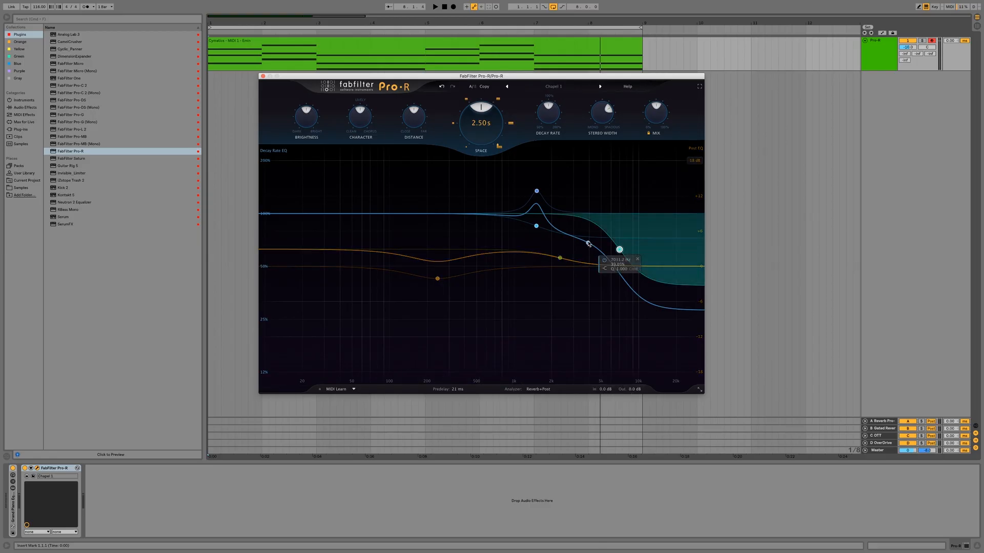
mouse_move(526, 189)
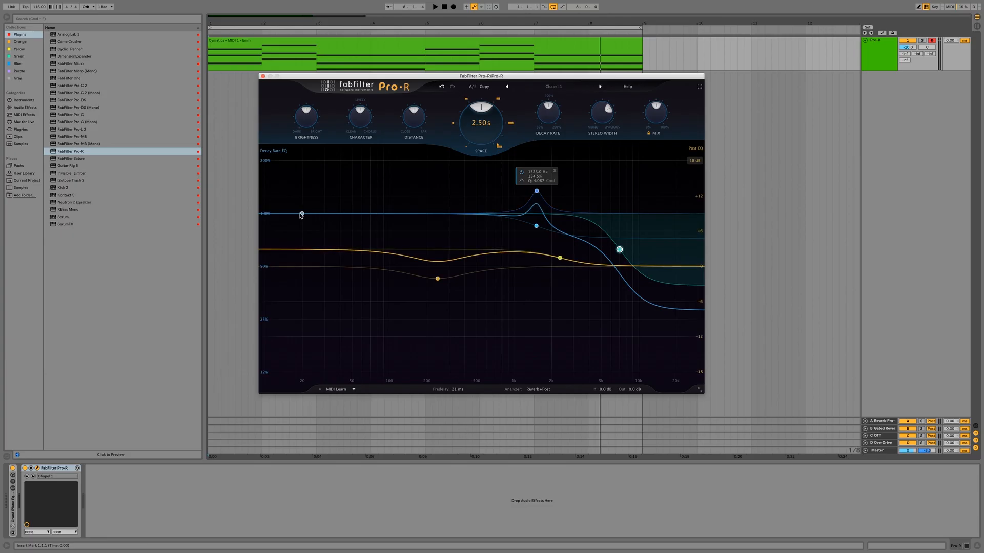
mouse_move(523, 223)
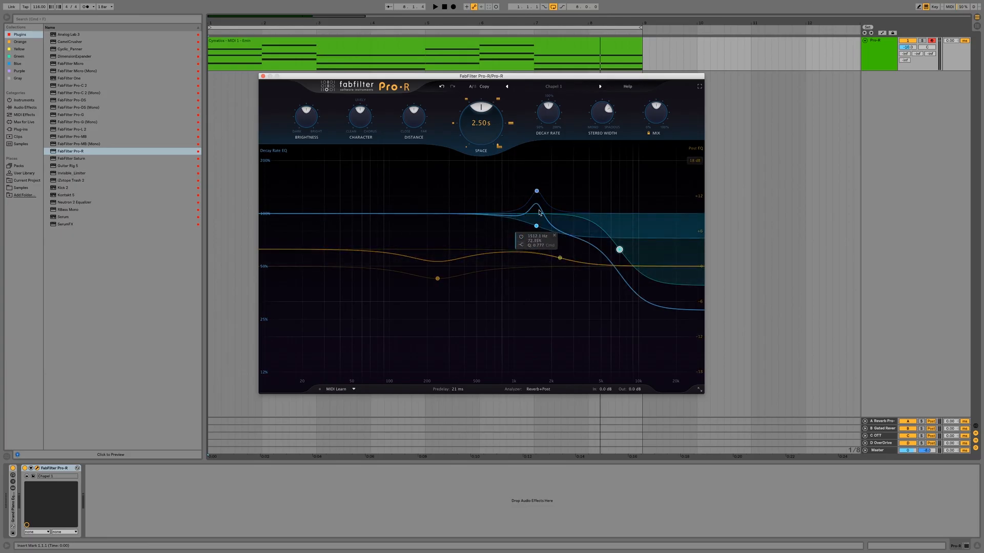
mouse_move(541, 207)
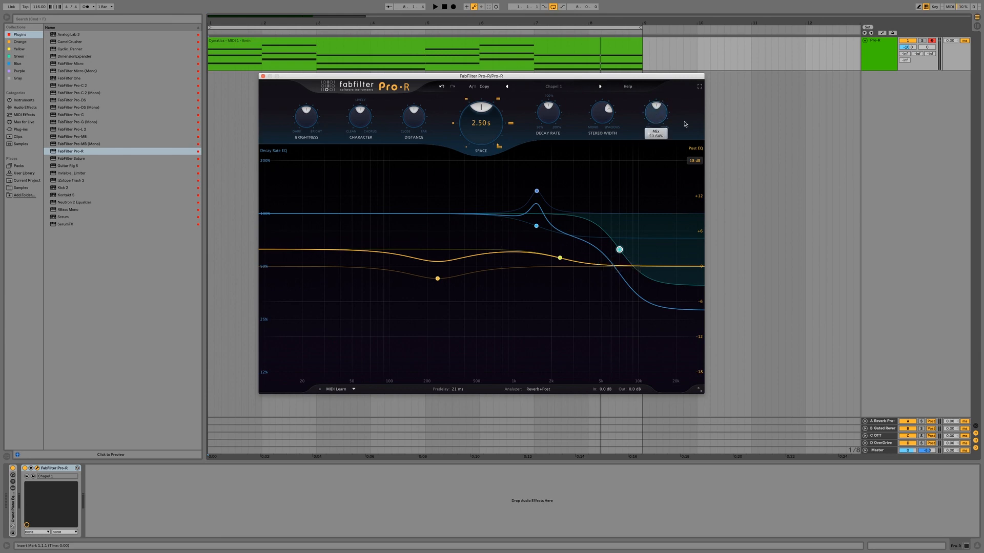
Step: Audition the Chapel 2 and Choir Bright Hall presets in full-screen view, and return the plug-in to its normal window
click(698, 89)
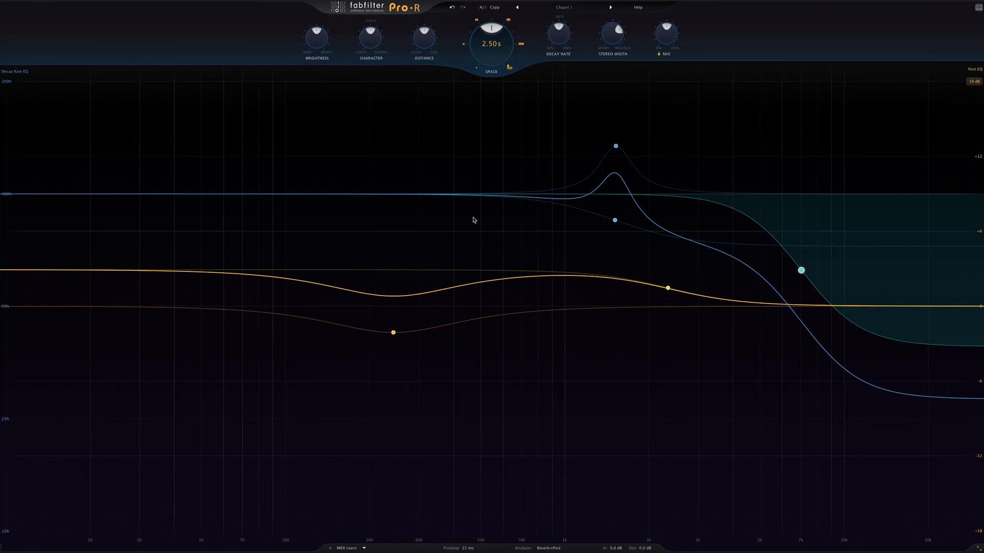
key(space)
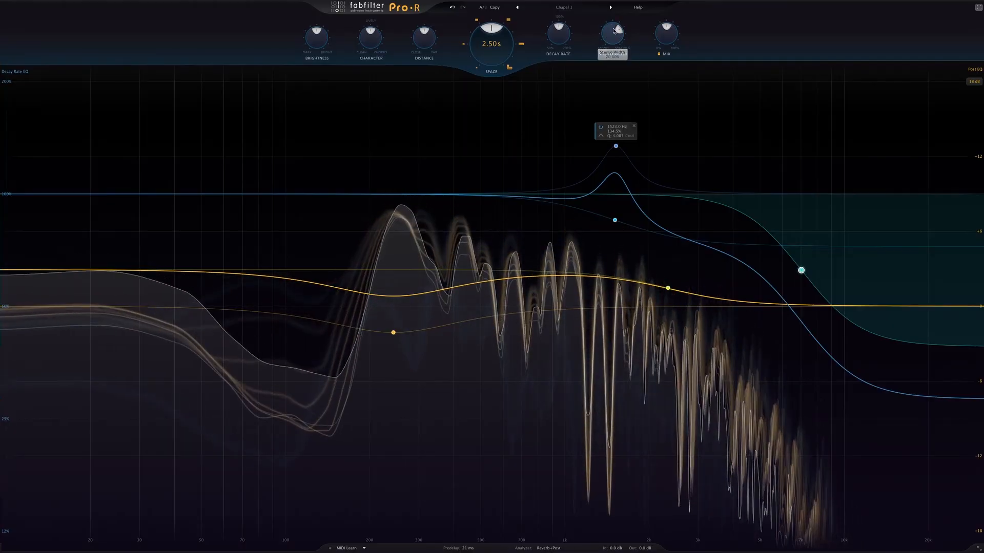
click(611, 8)
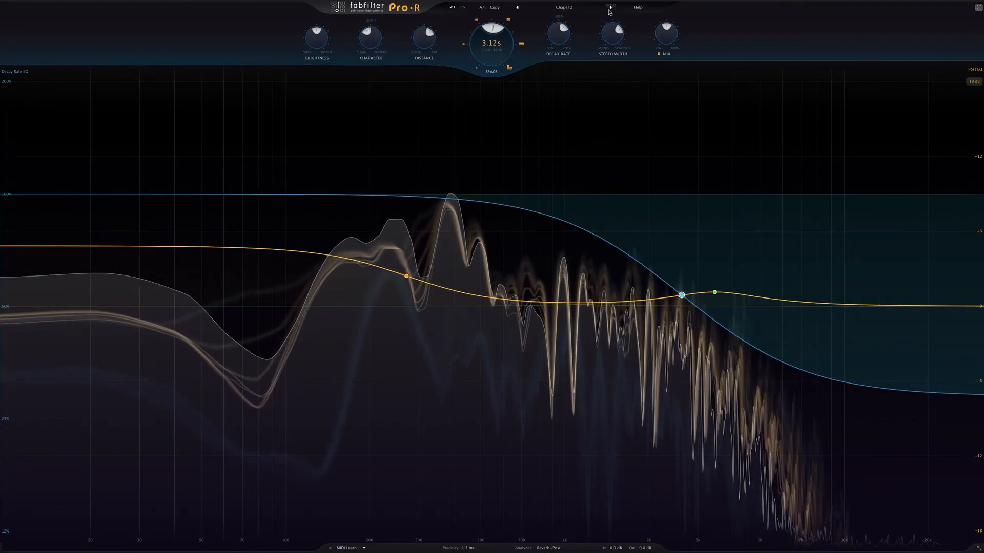
click(610, 8)
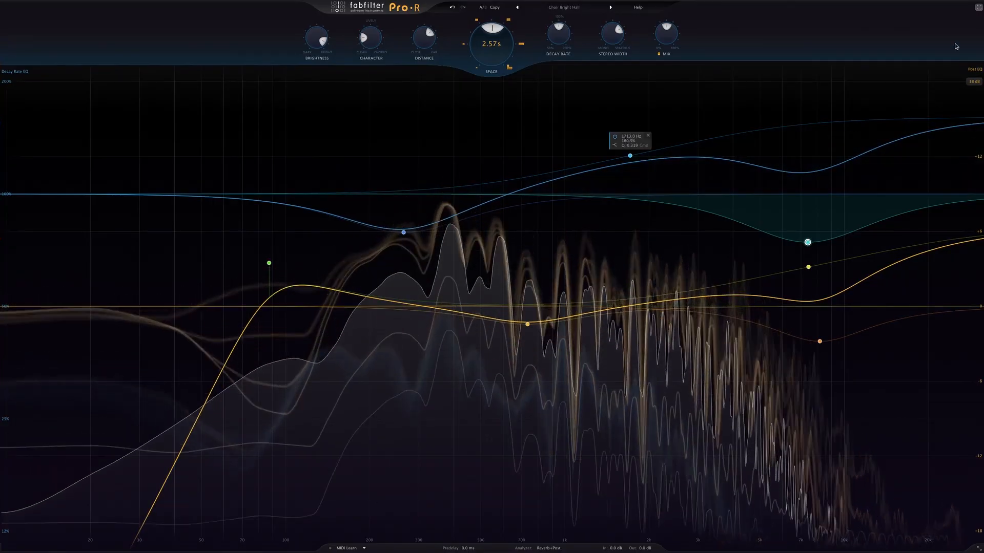
click(978, 8)
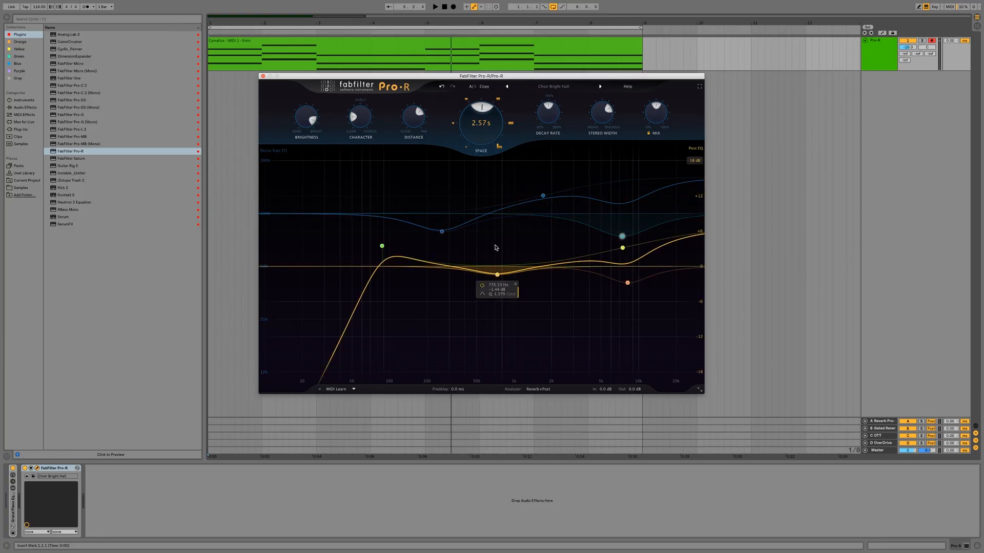
Step: Raise Mix to its maximum, shorten Space to 0.51 s, and push Character and Distance to their maximum while the clip plays
drag(653, 119, 666, 38)
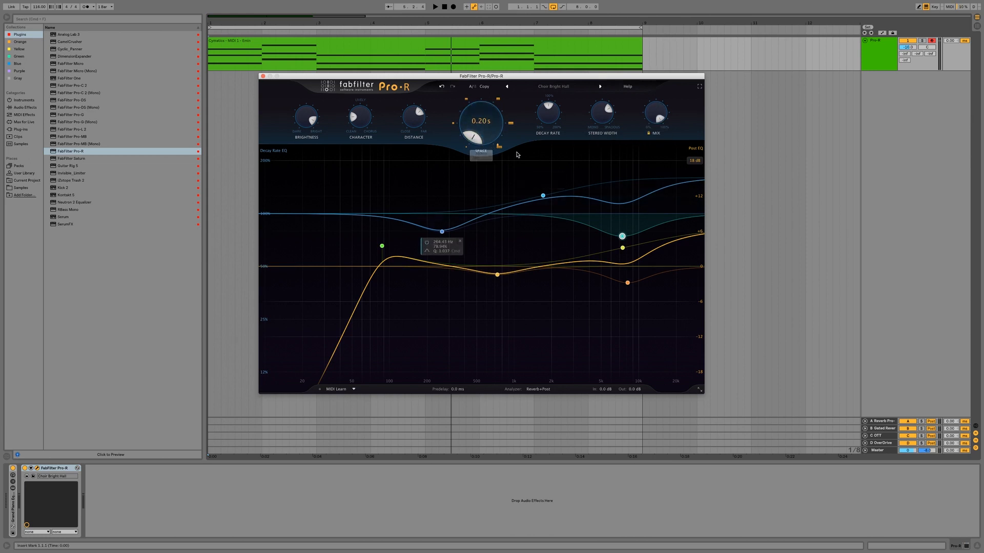
key(space)
drag(478, 149, 366, 123)
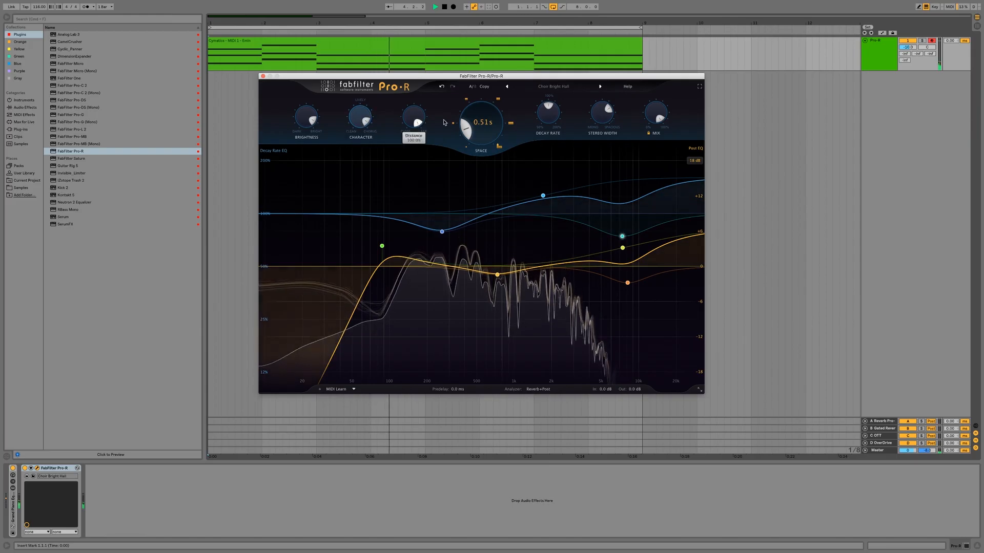
Step: Turn Stereo Width to its widest, raise Decay Rate until the reverb time reads 0.77 s, and stop playback
drag(608, 109, 607, 120)
drag(544, 119, 556, 115)
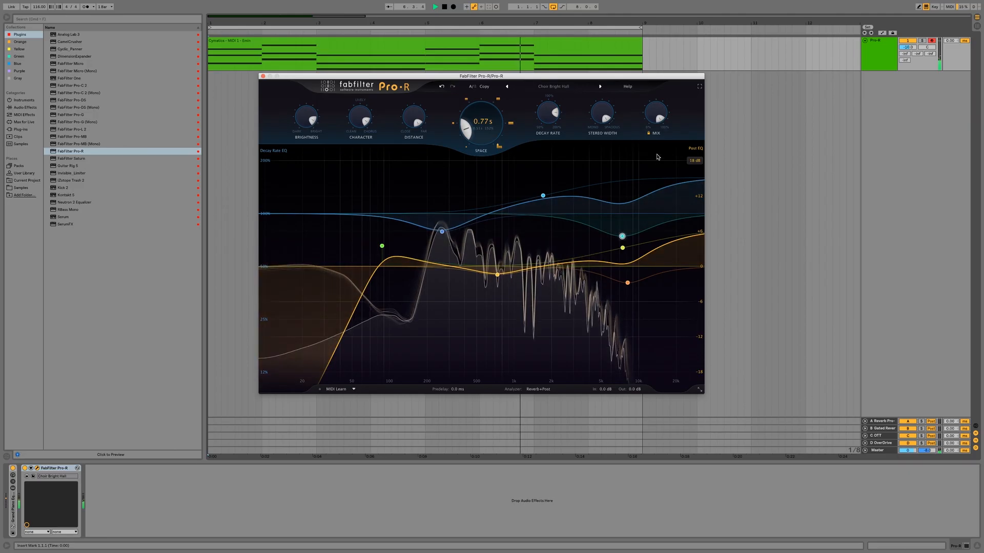
key(space)
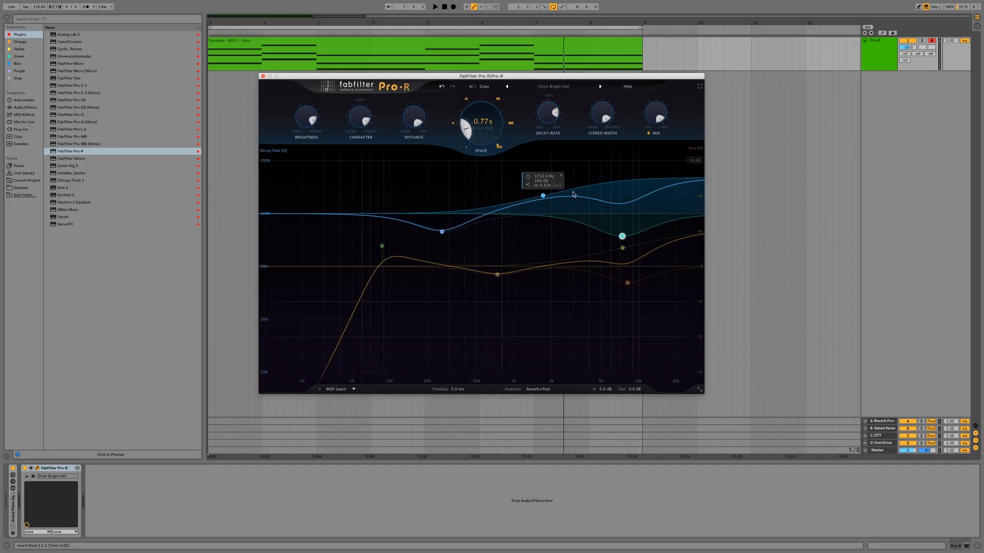